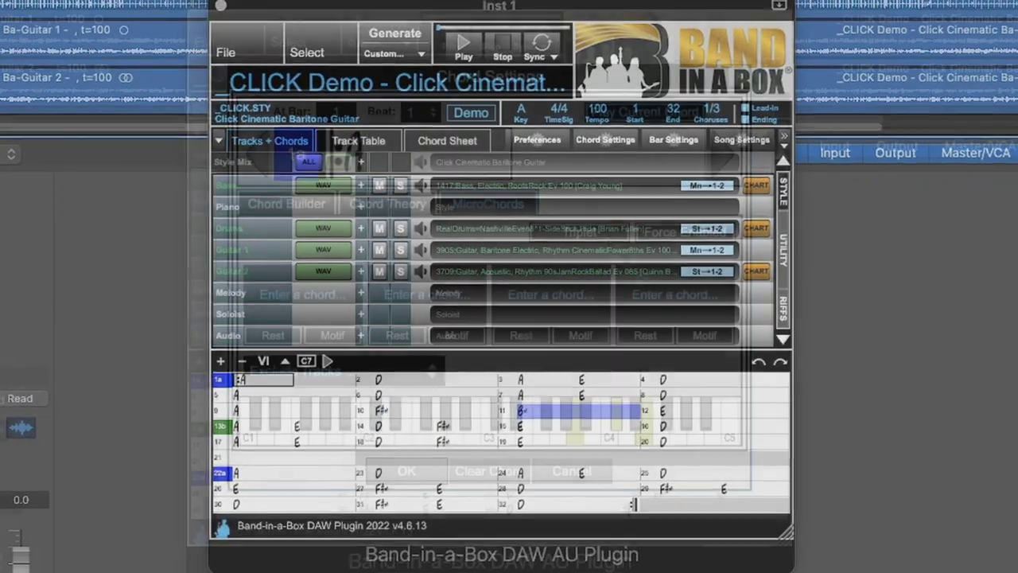
Step: Open bar 1's chord settings and view the Chord Builder, Chord Theory and MicroChords pages
click(611, 144)
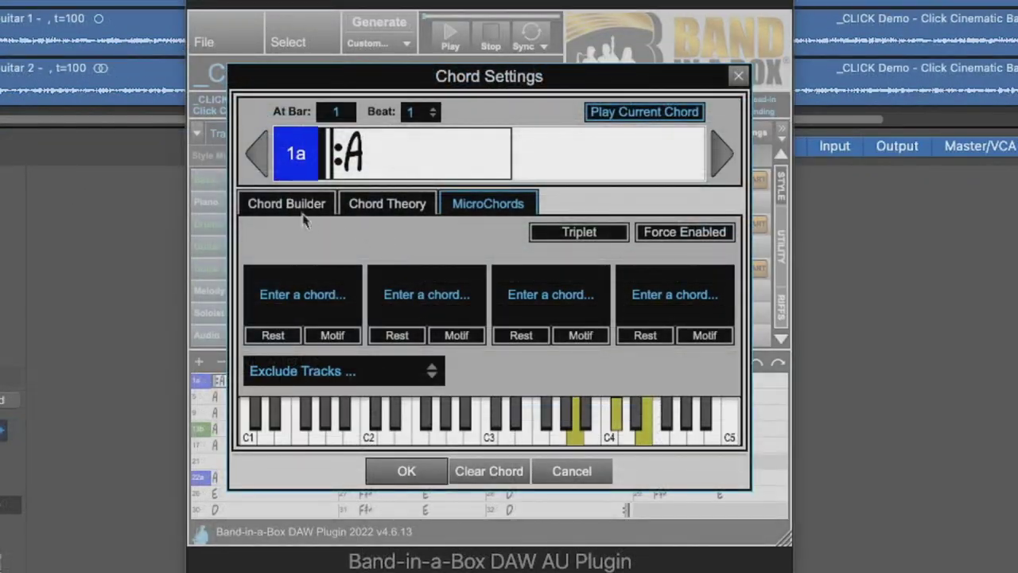
click(331, 216)
click(357, 208)
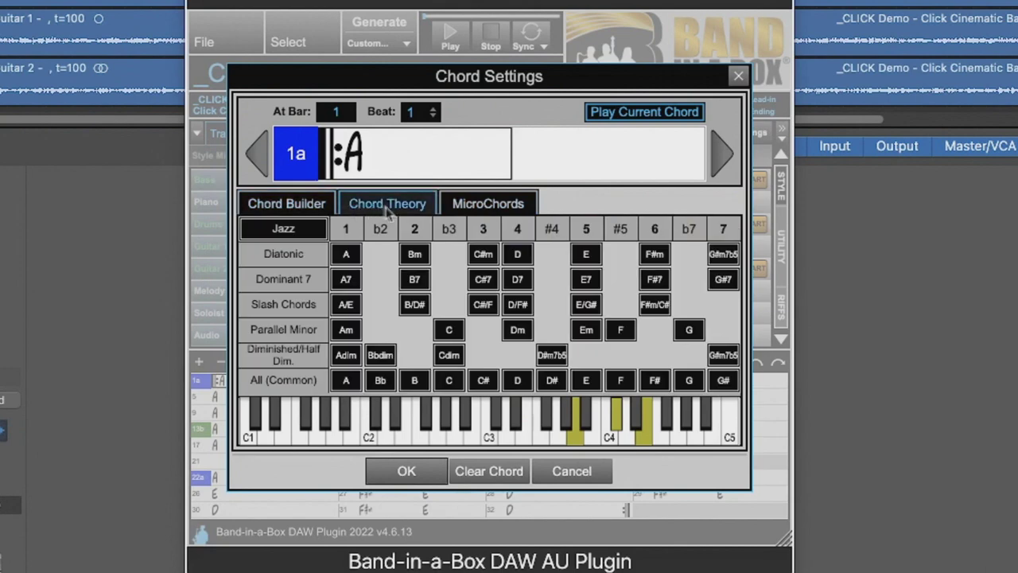
click(457, 207)
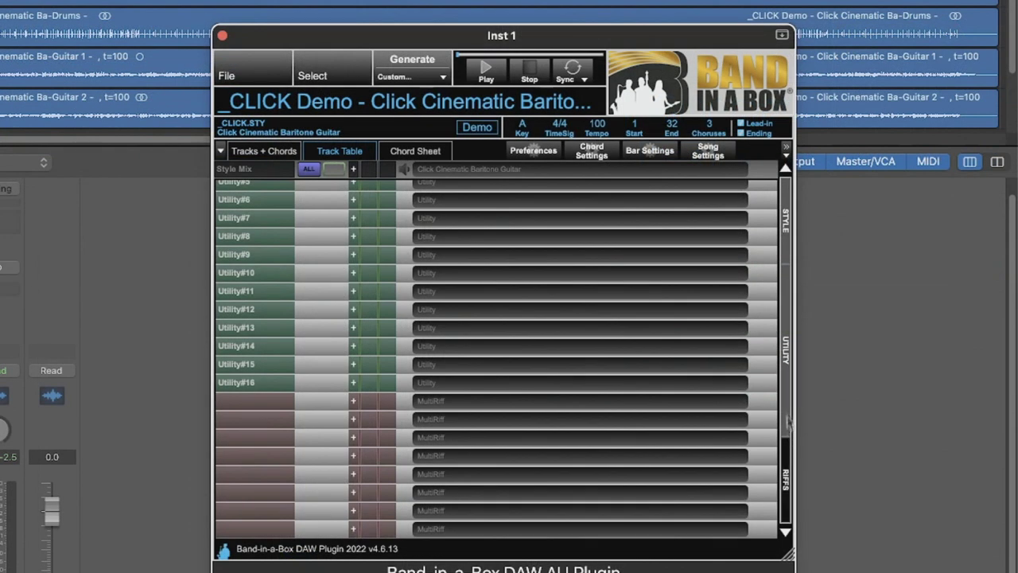
Step: Scroll the Track Table to the top and lower Guitar 2's volume to about -3.7 dB
click(789, 221)
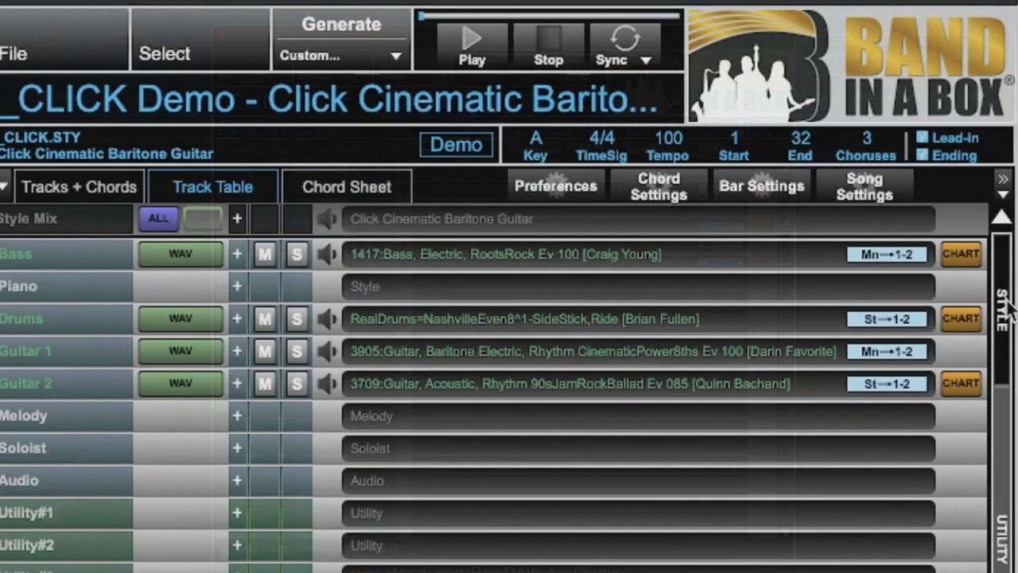
click(334, 386)
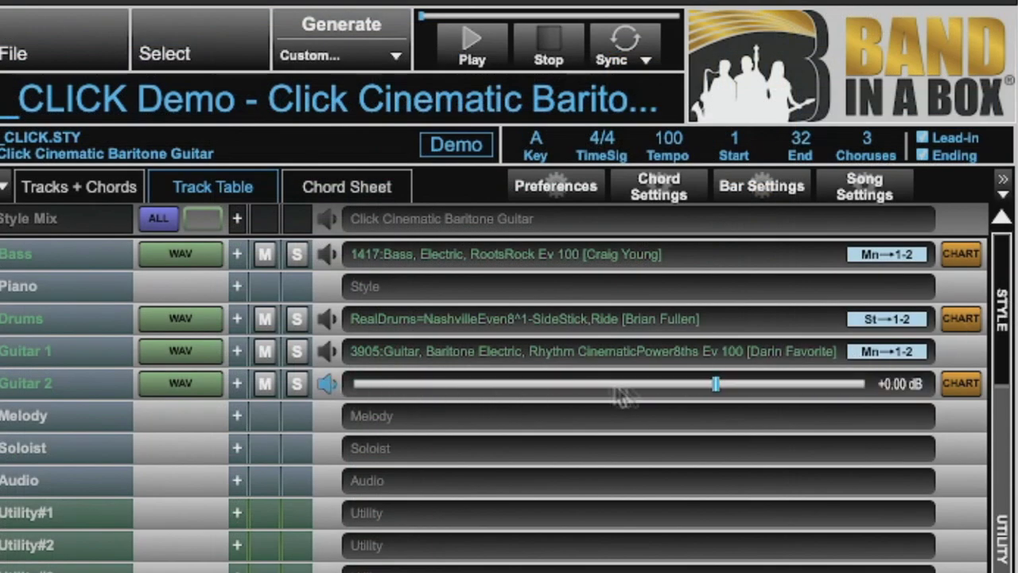
drag(716, 386, 672, 392)
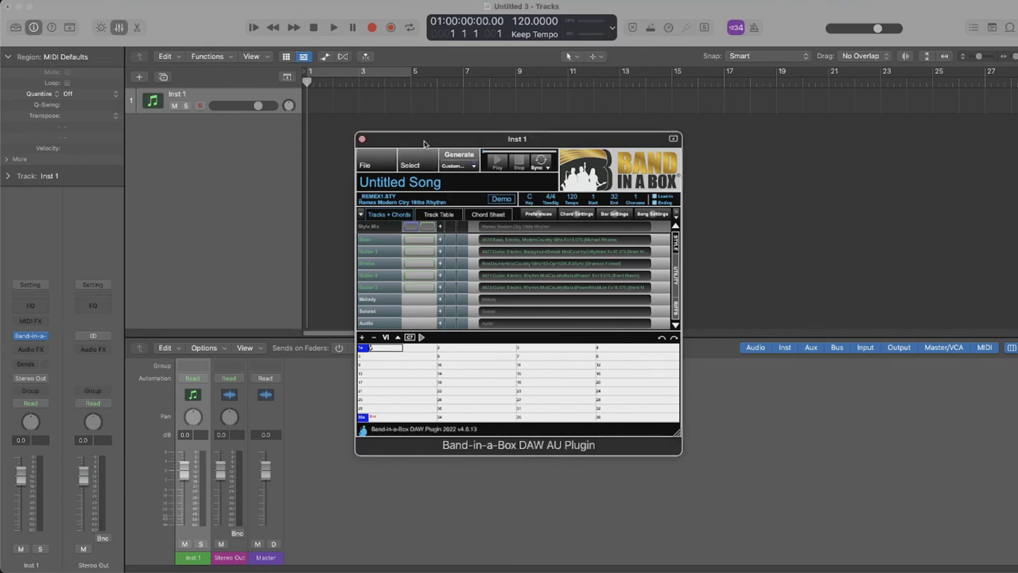
Step: Move the plugin window up and left, then enlarge it from its bottom-right corner
drag(425, 143, 305, 82)
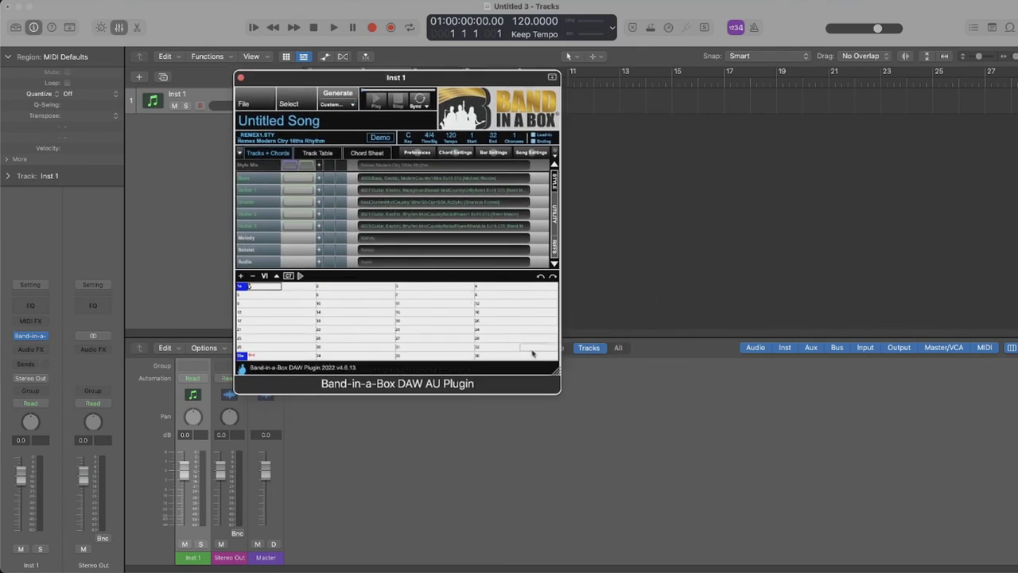
drag(557, 370, 839, 510)
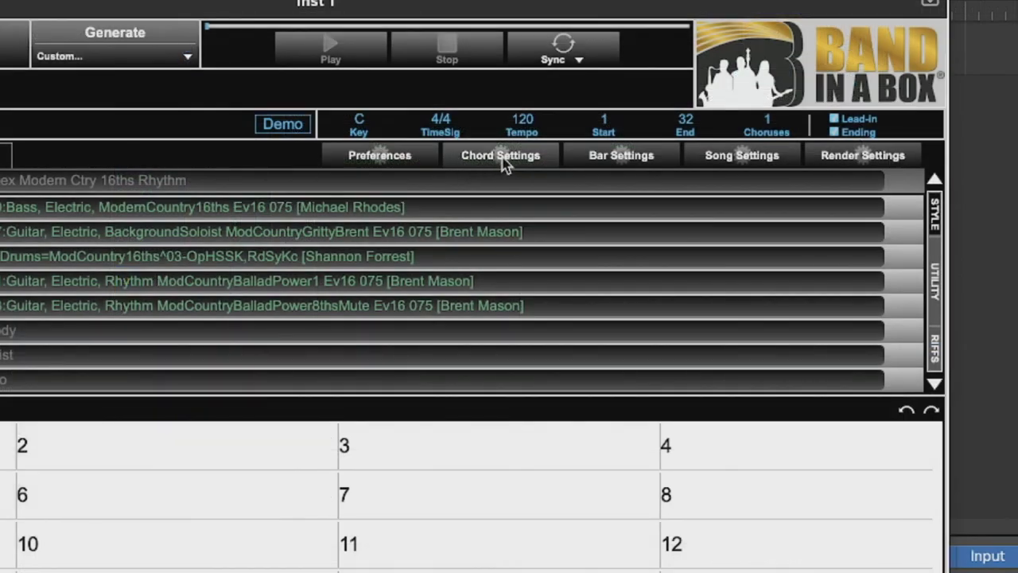
Step: Briefly open Chord Settings, then bring up bar 1's MicroChords settings with the M shortcut
click(504, 159)
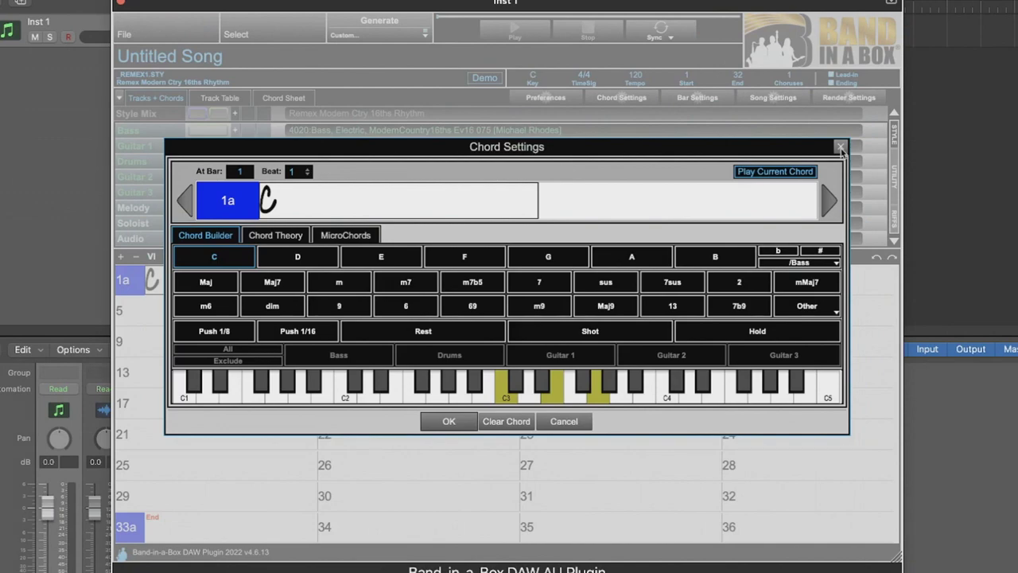
click(841, 148)
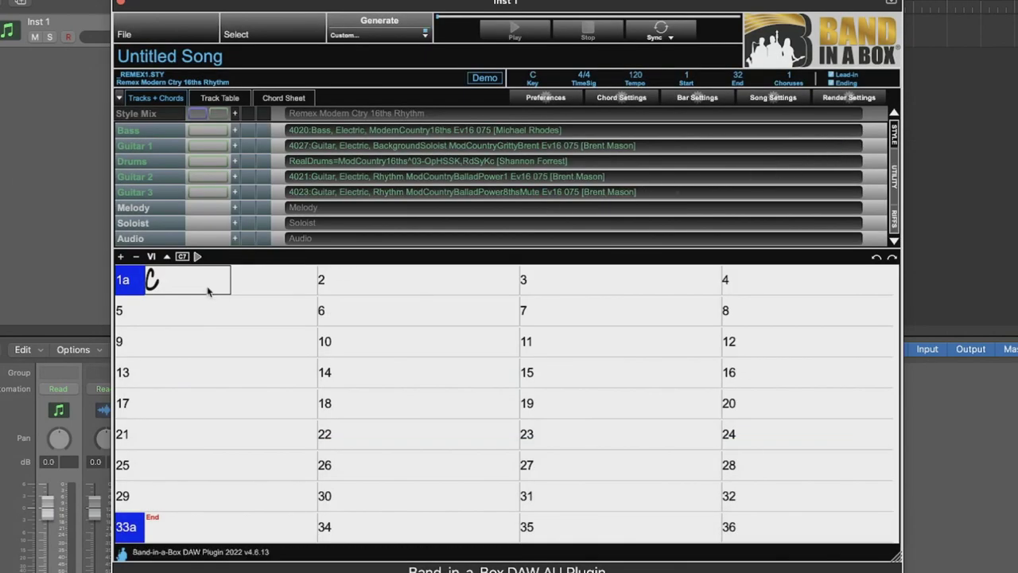
text(M)
key(Return)
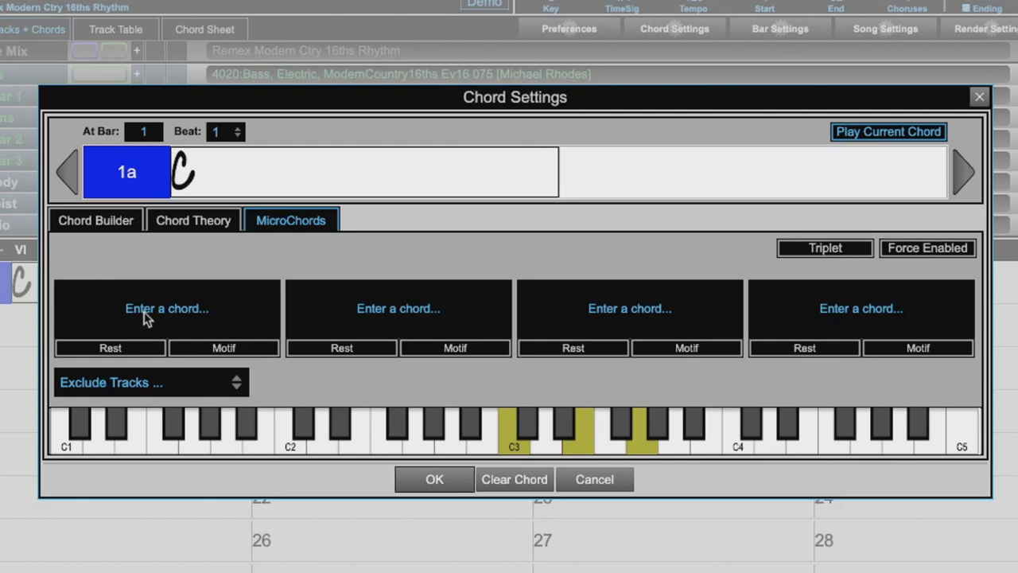
Step: Remove bar 1's C chord, enter C,G there, then delete those chords to leave it empty
drag(185, 171, 136, 172)
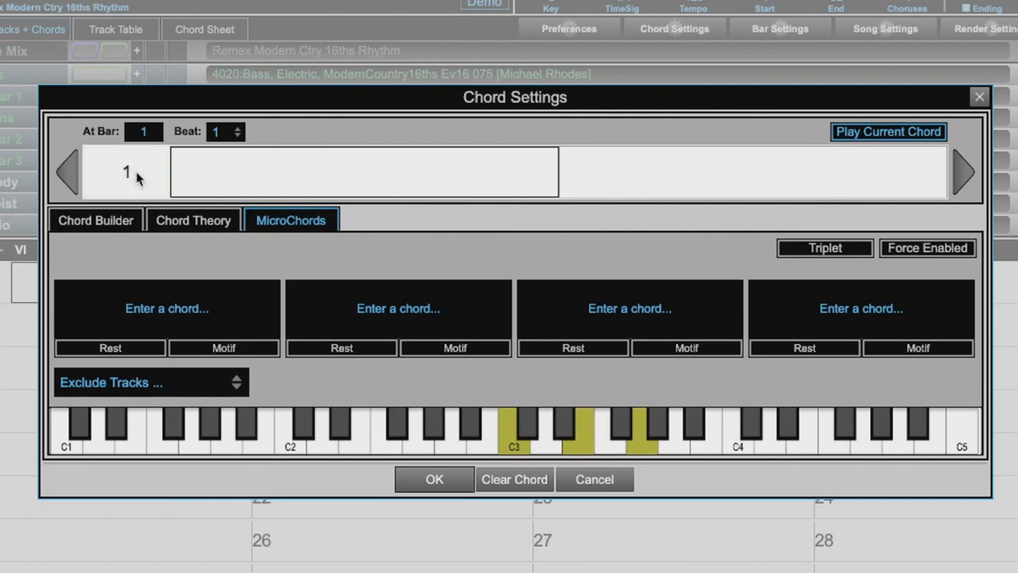
click(136, 176)
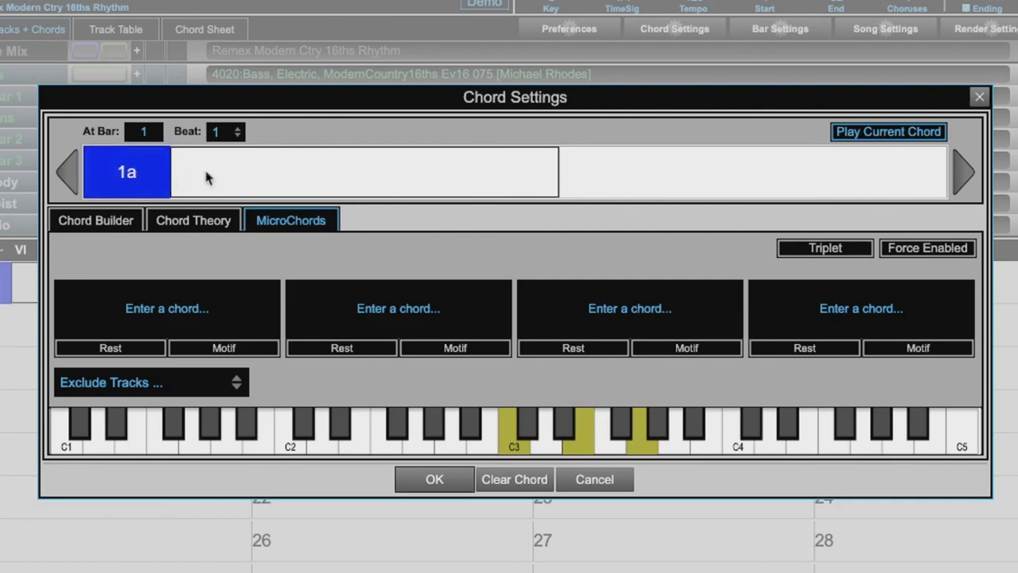
text(C)
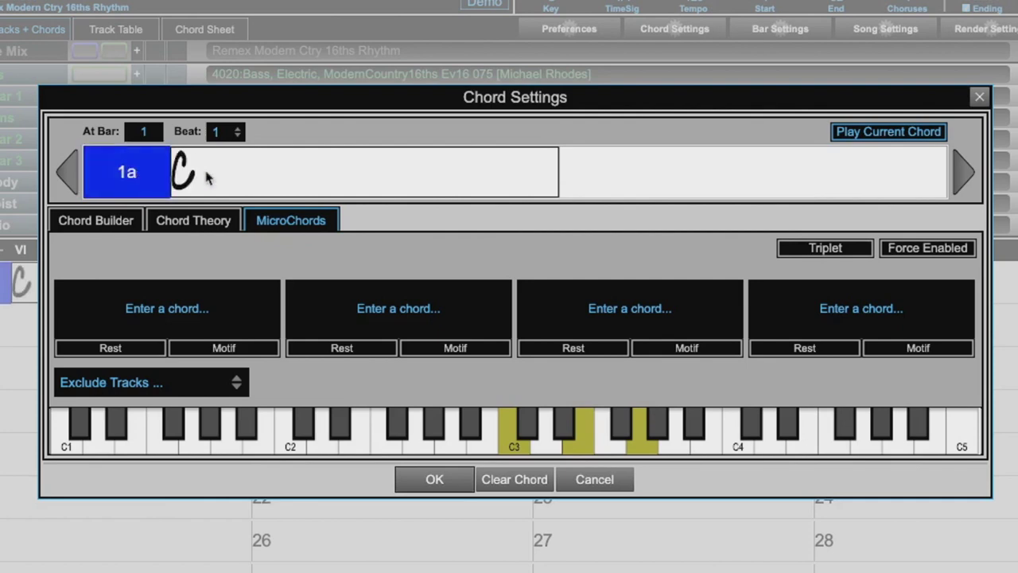
text(,G)
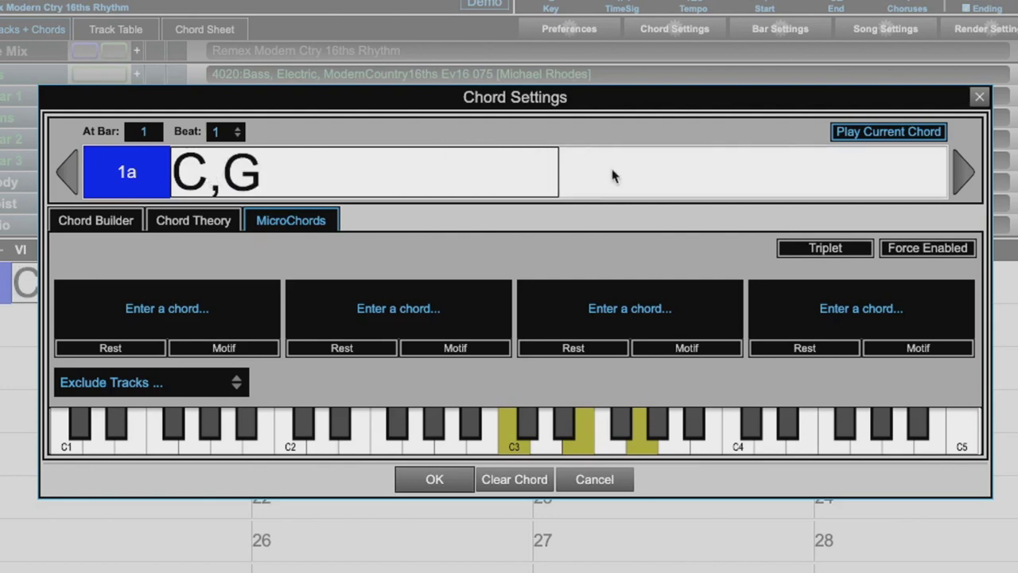
key(Return)
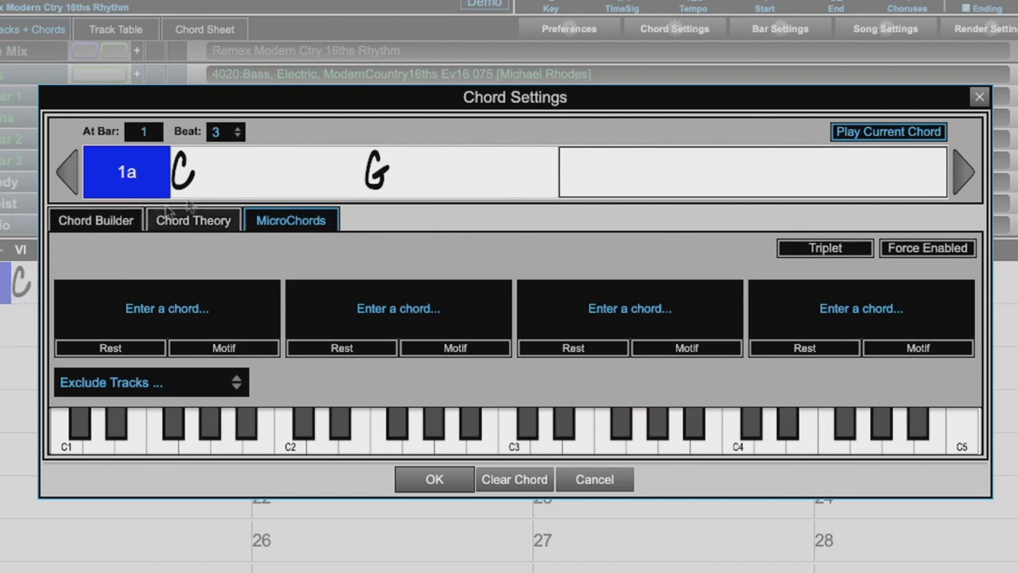
click(387, 174)
key(Delete)
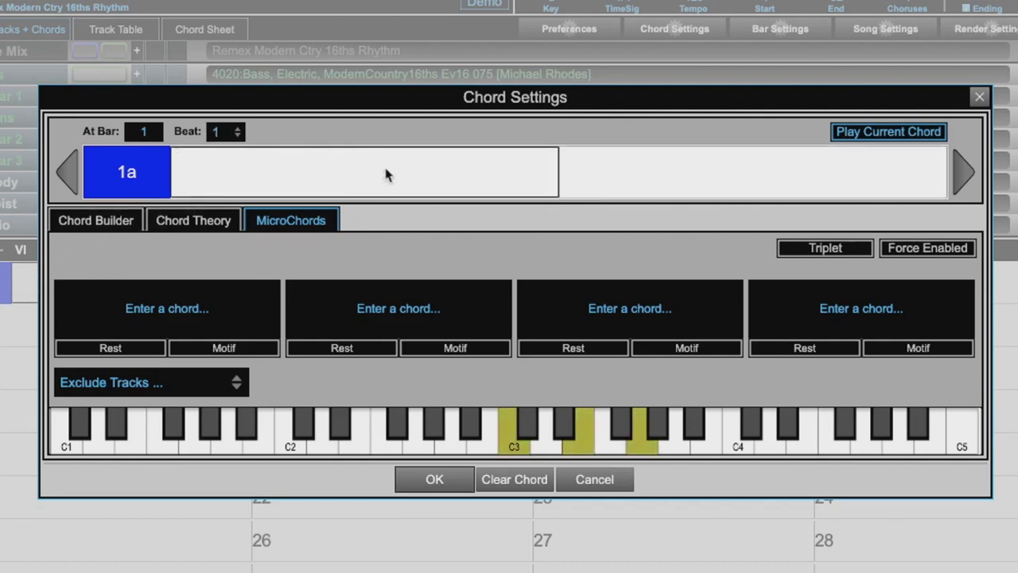
click(154, 136)
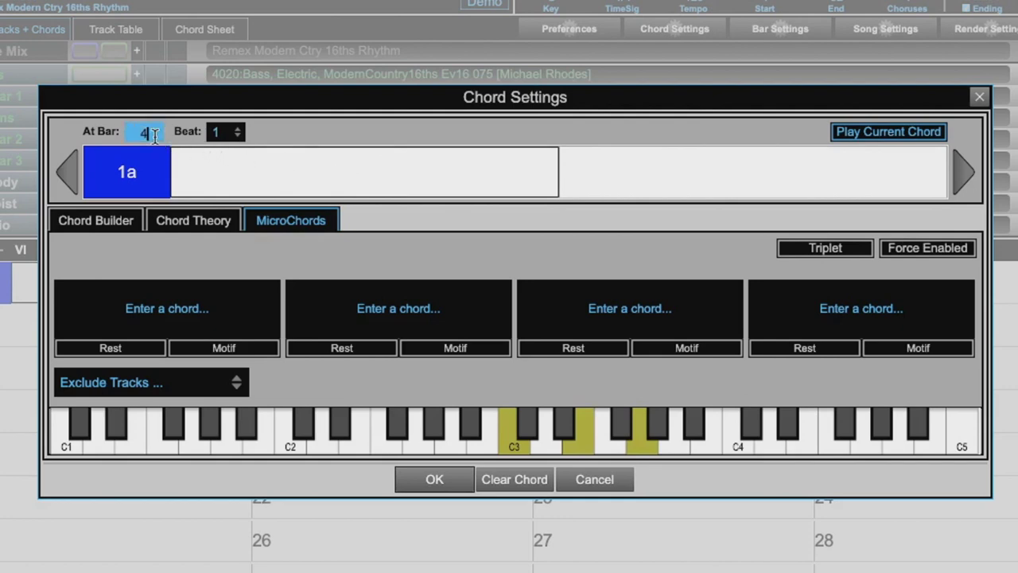
key(Return)
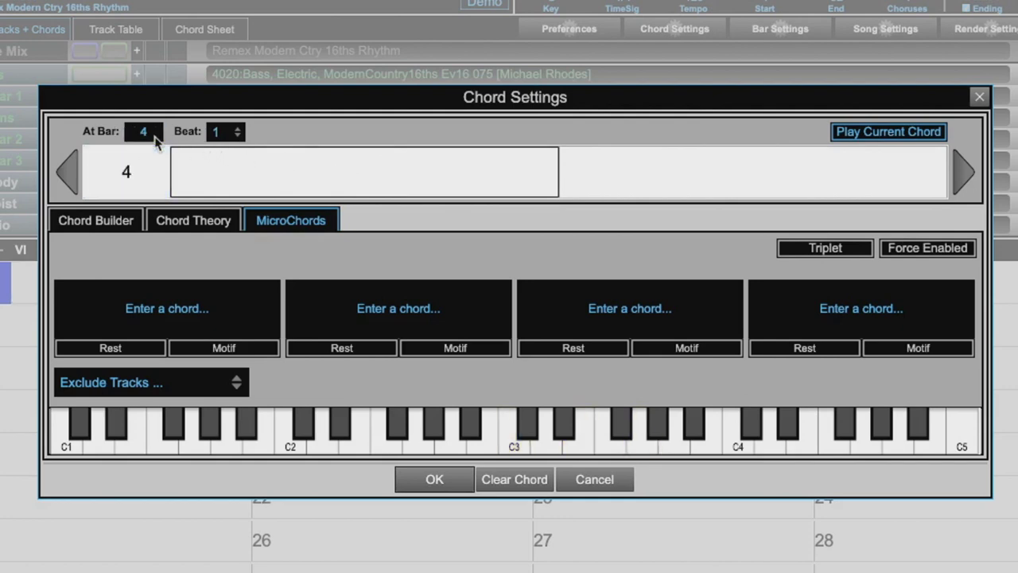
click(155, 135)
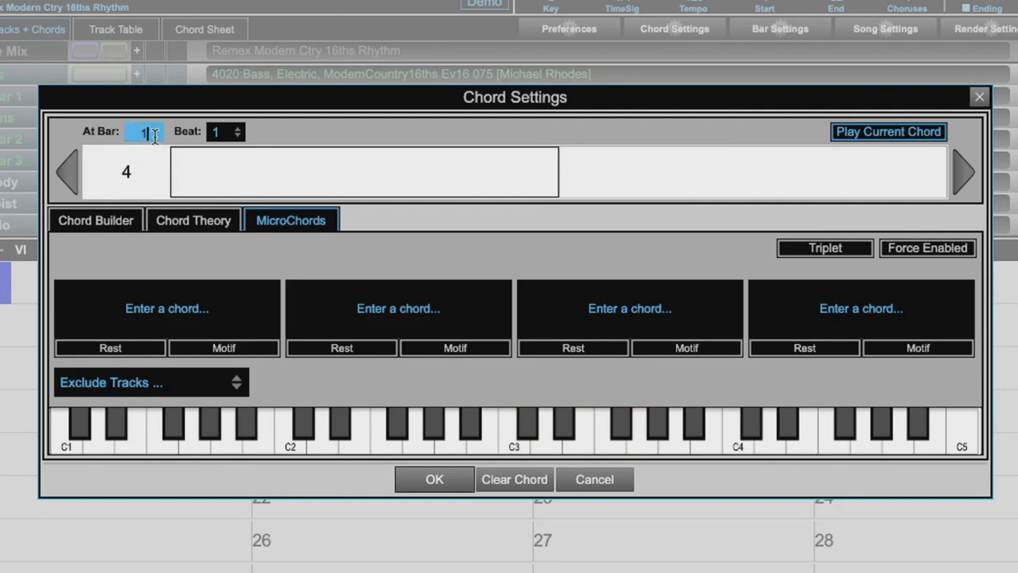
key(Return)
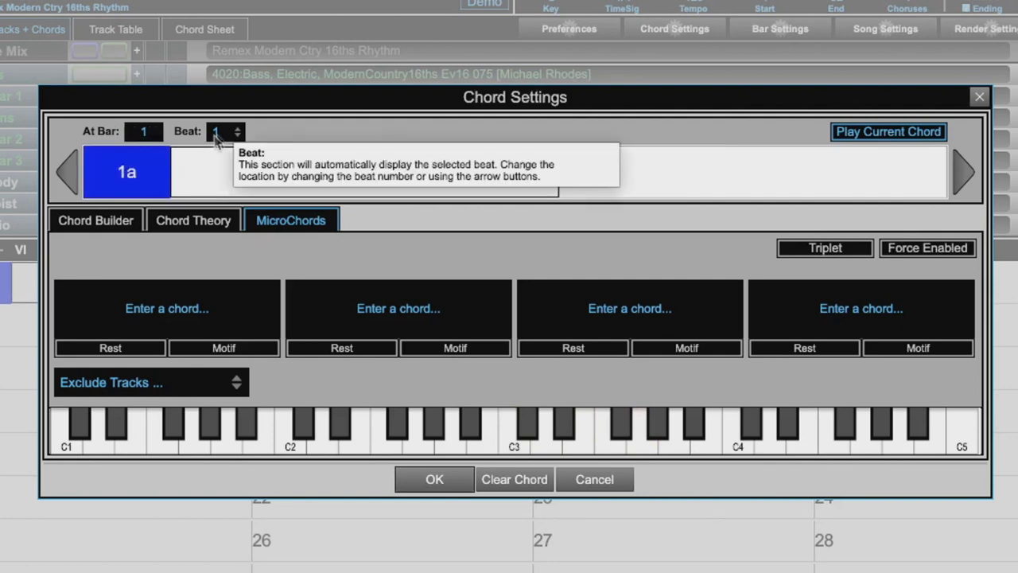
click(239, 132)
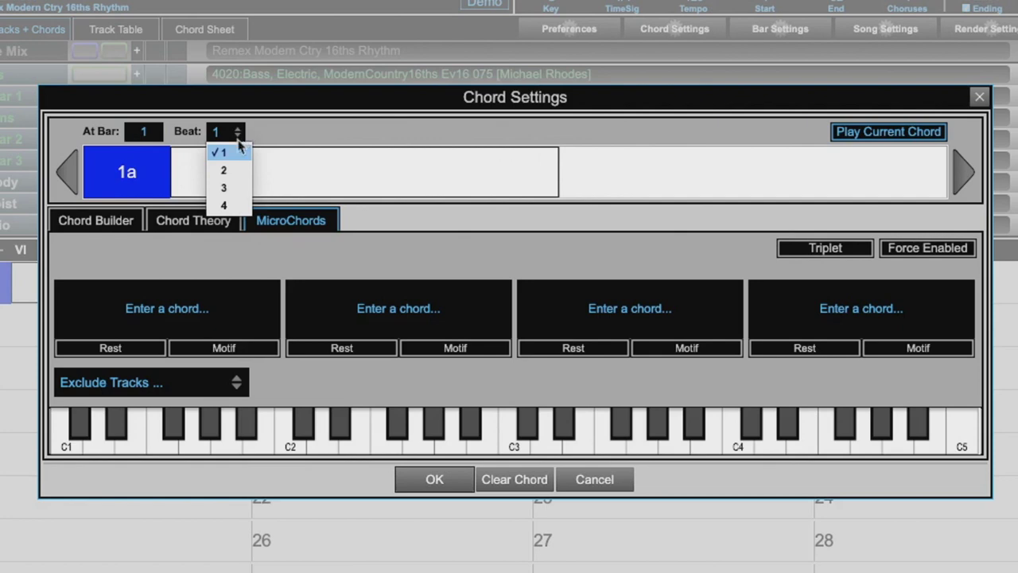
click(288, 139)
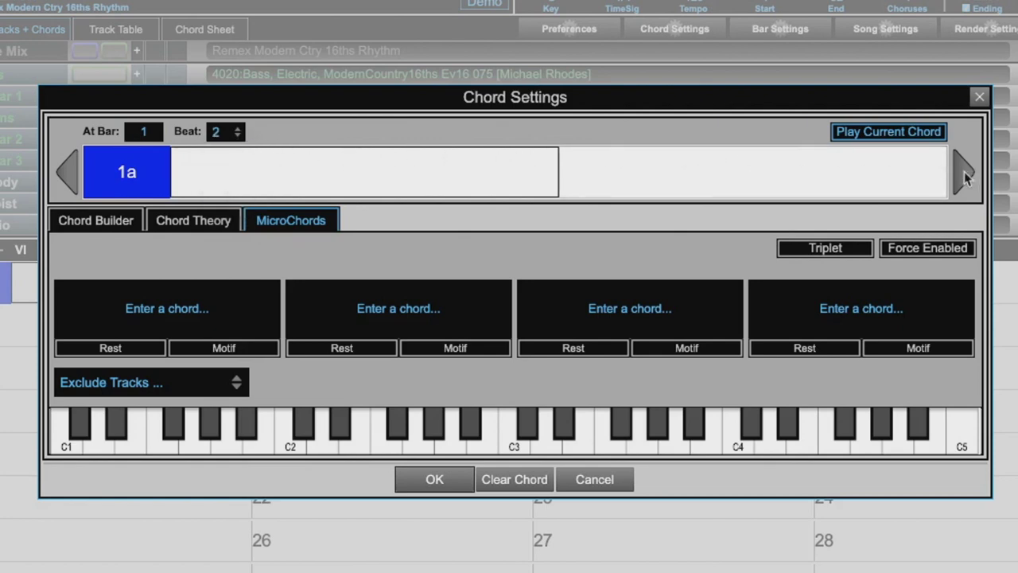
click(964, 171)
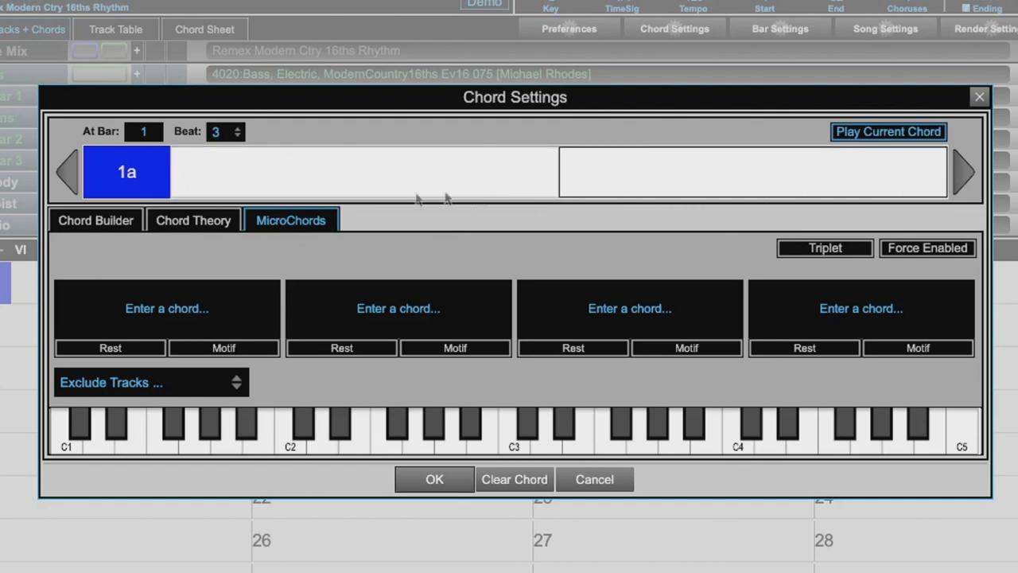
click(69, 175)
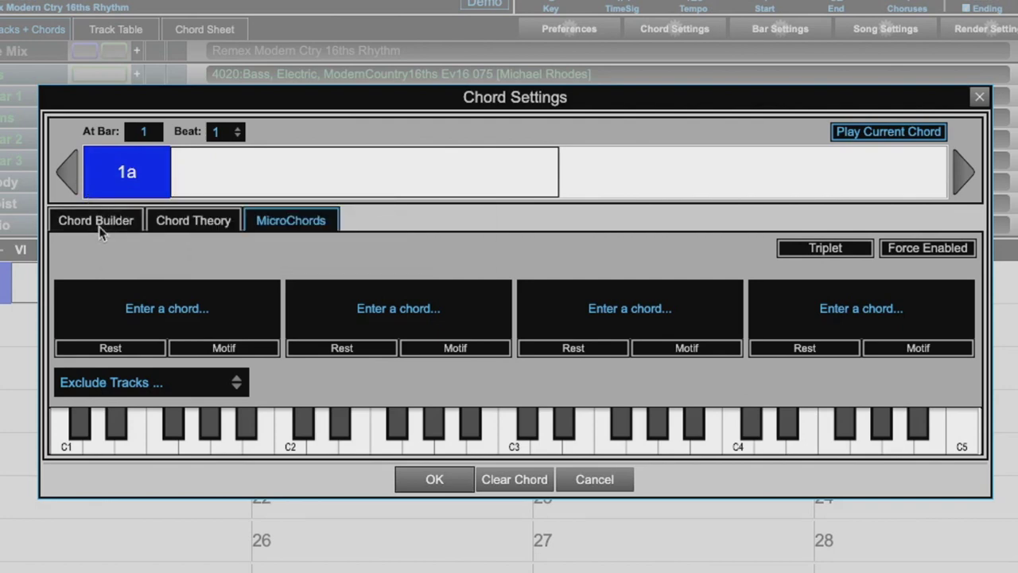
Step: Cycle through the Chord Builder, Chord Theory and MicroChords pages, ending on Chord Builder
click(99, 226)
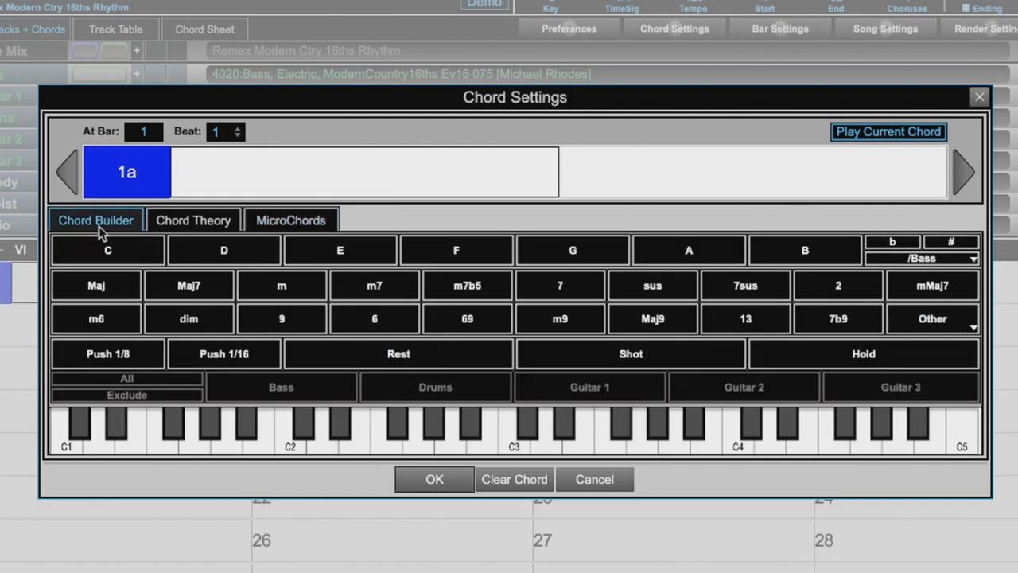
click(191, 222)
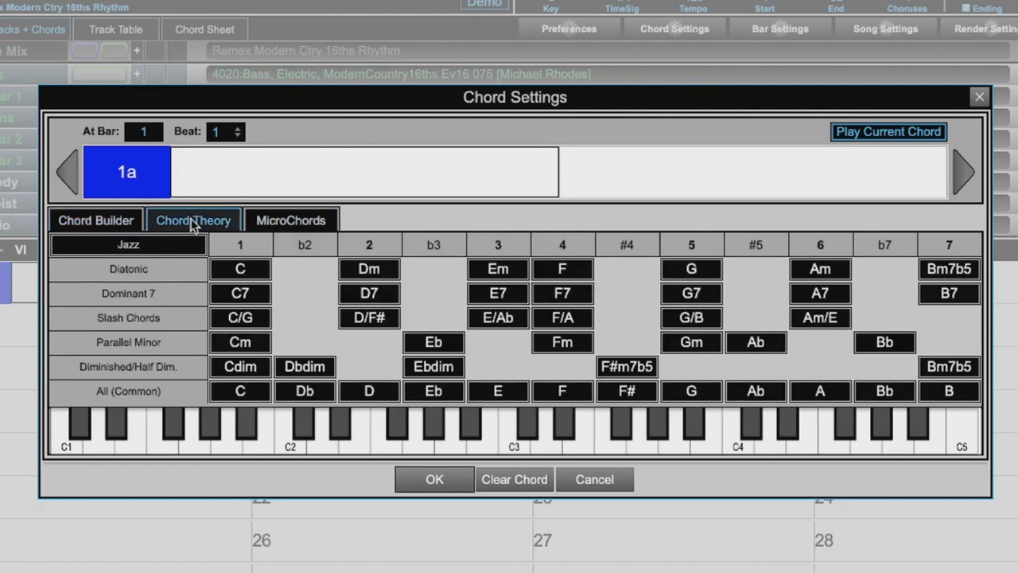
click(292, 222)
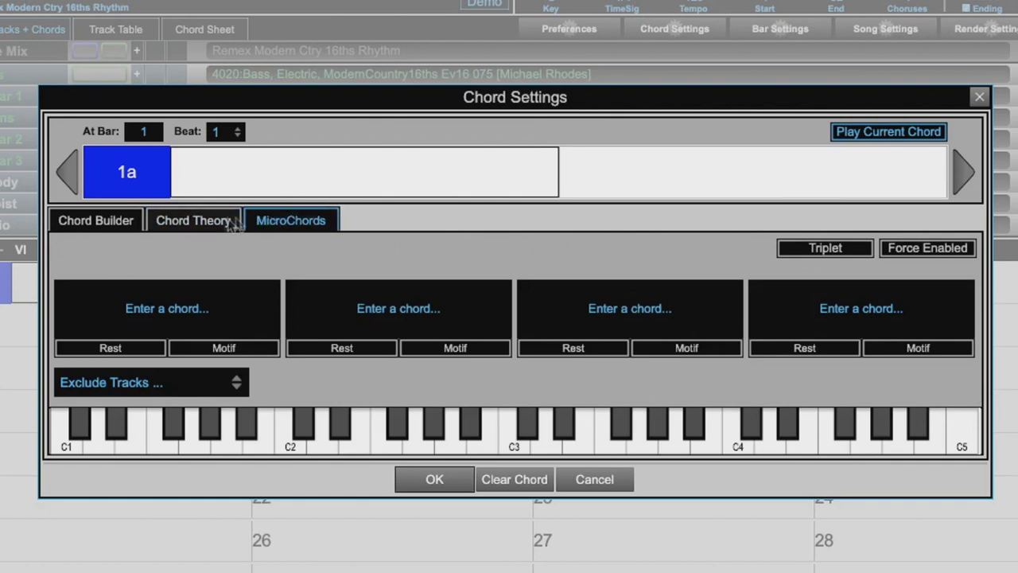
click(126, 222)
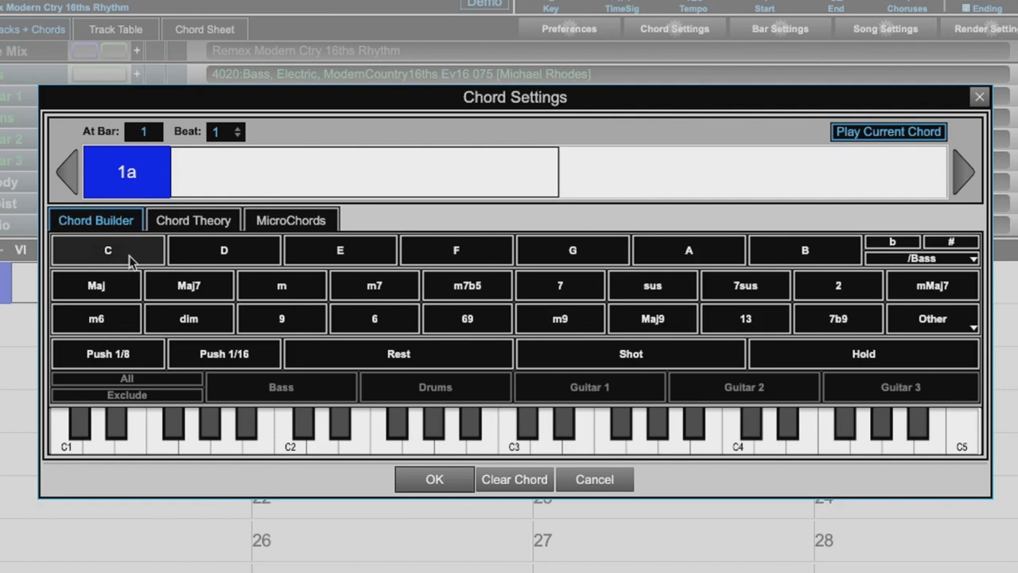
Step: Build a Cm chord in bar 1 and browse the /Bass and Other chord-type lists unchanged
click(129, 255)
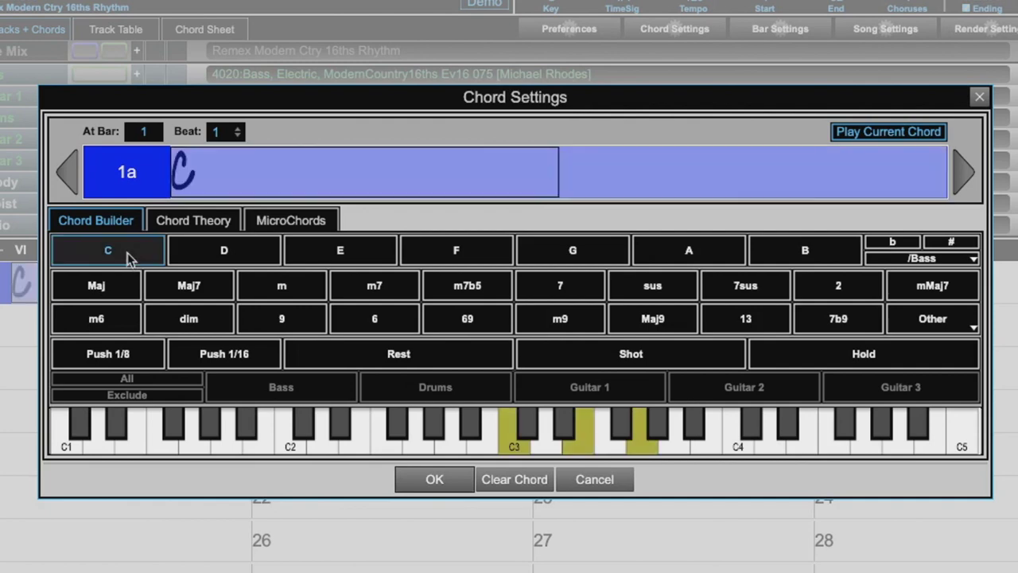
click(270, 287)
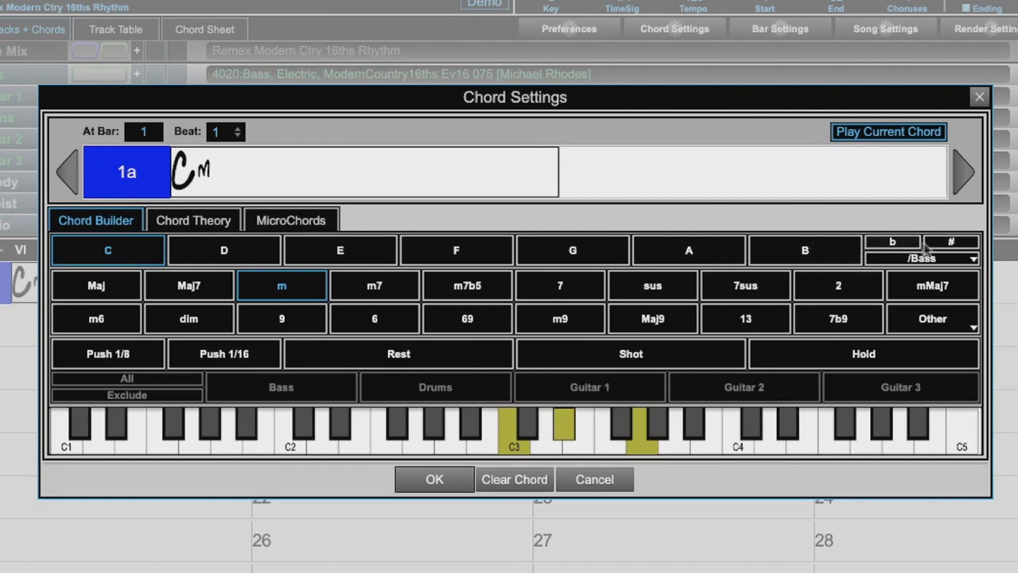
click(972, 260)
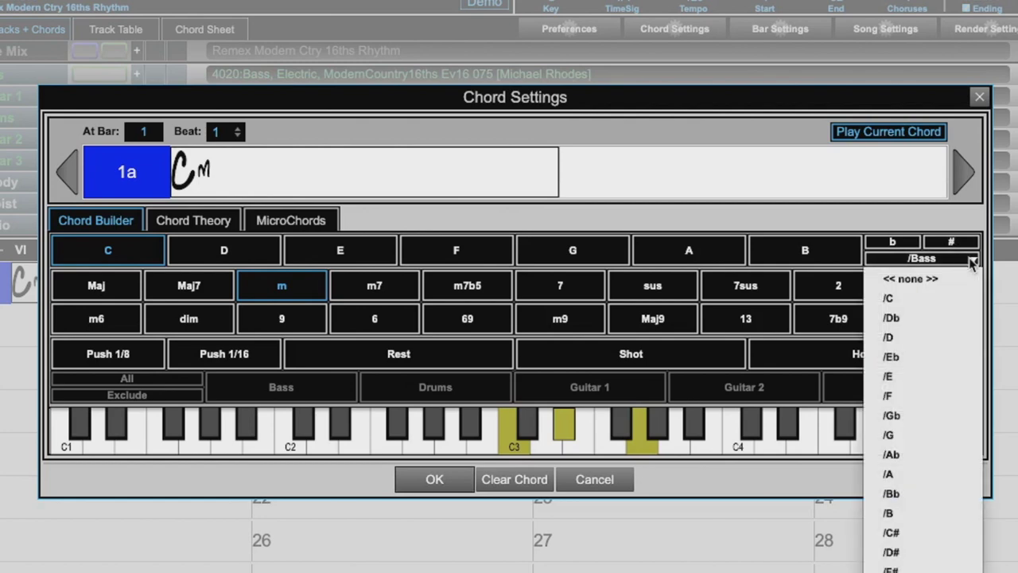
click(972, 261)
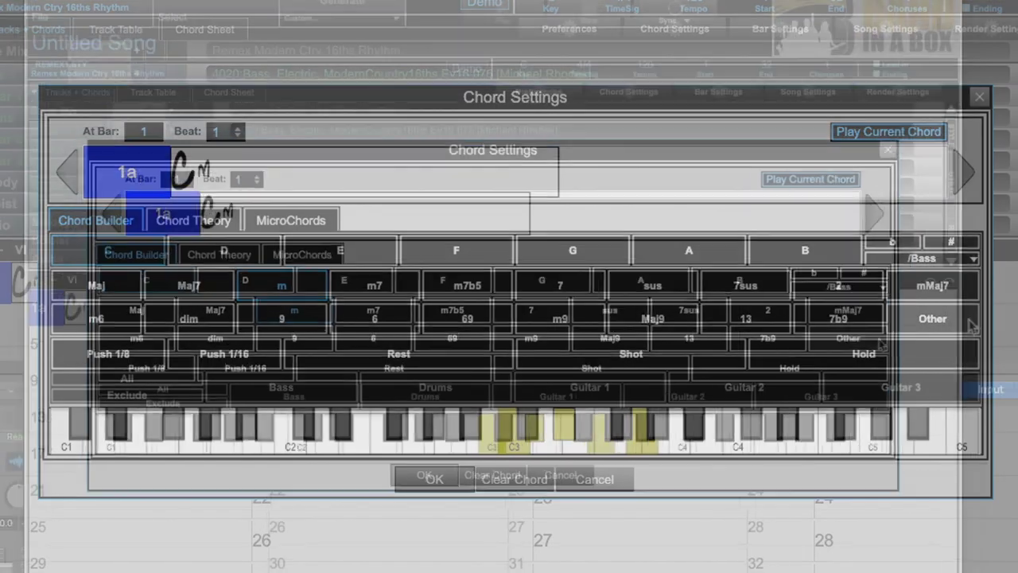
click(969, 322)
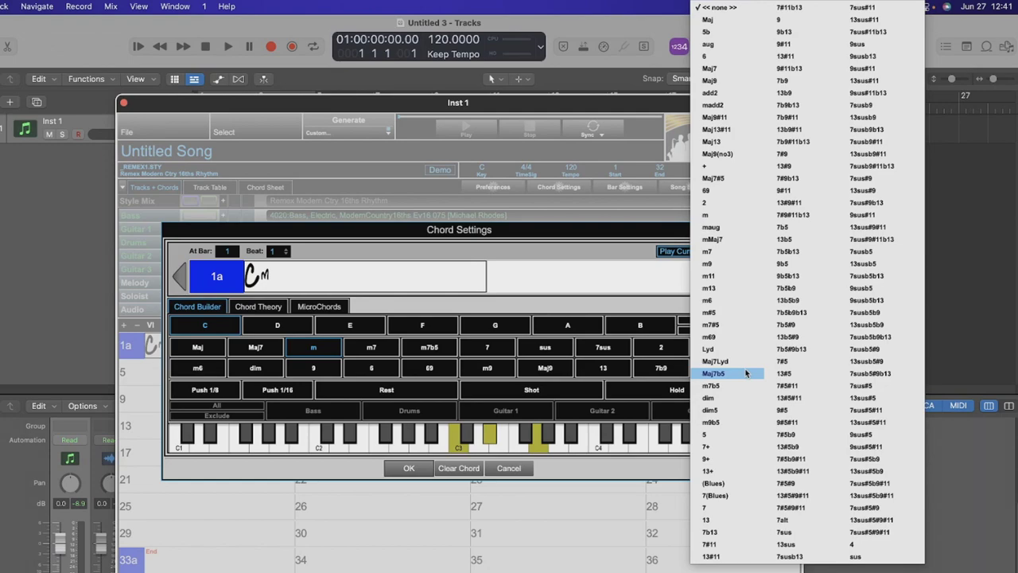
click(538, 245)
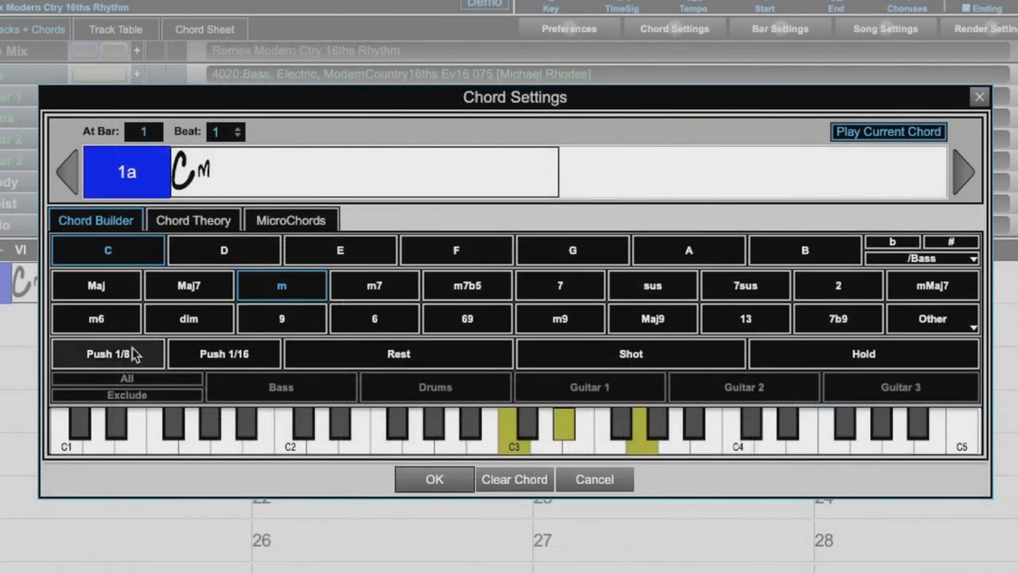
Step: Try Push 1/8, Push 1/16, Rest and Shot on bar 1's chord, then remove the push
click(125, 353)
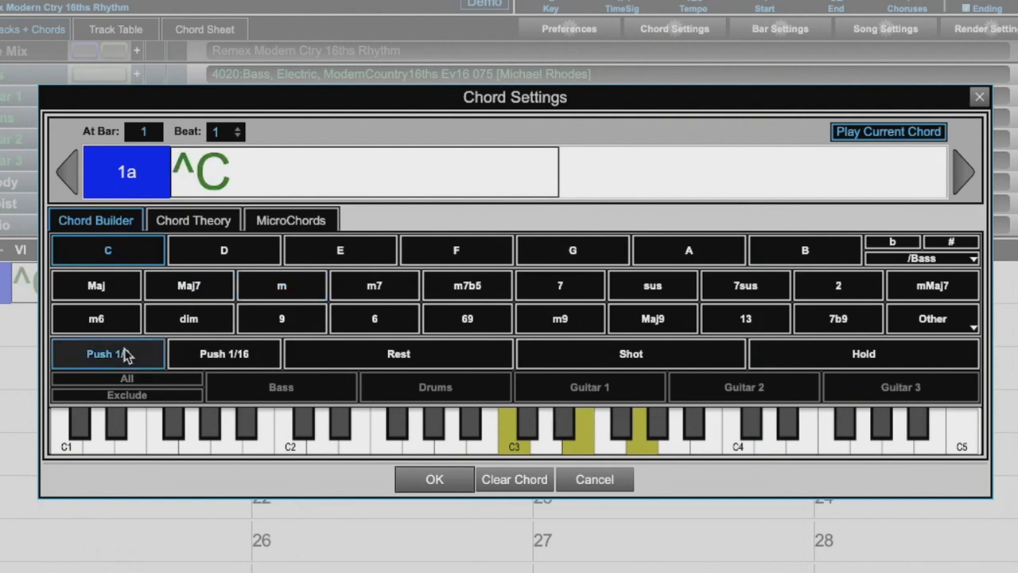
click(199, 355)
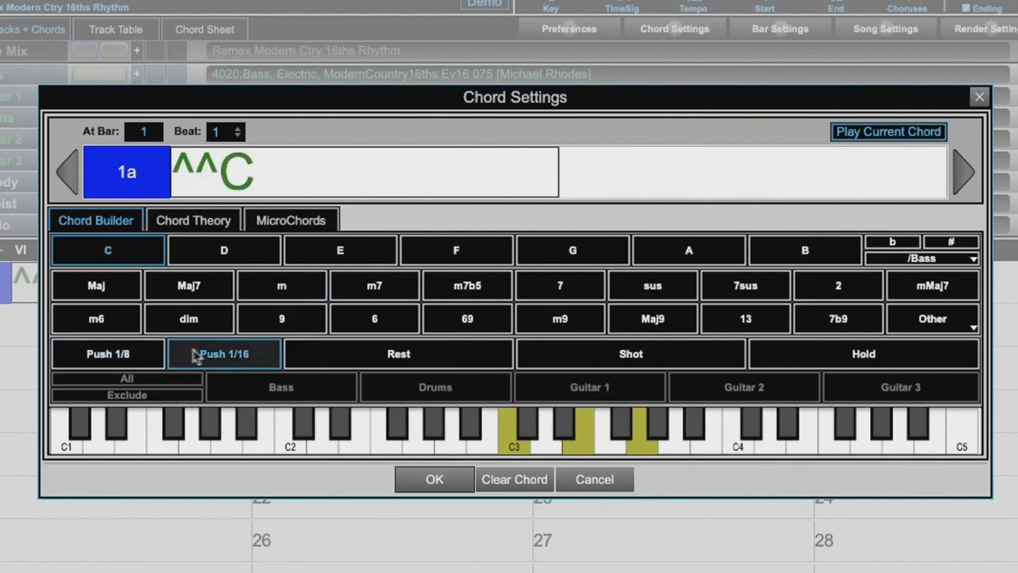
click(335, 358)
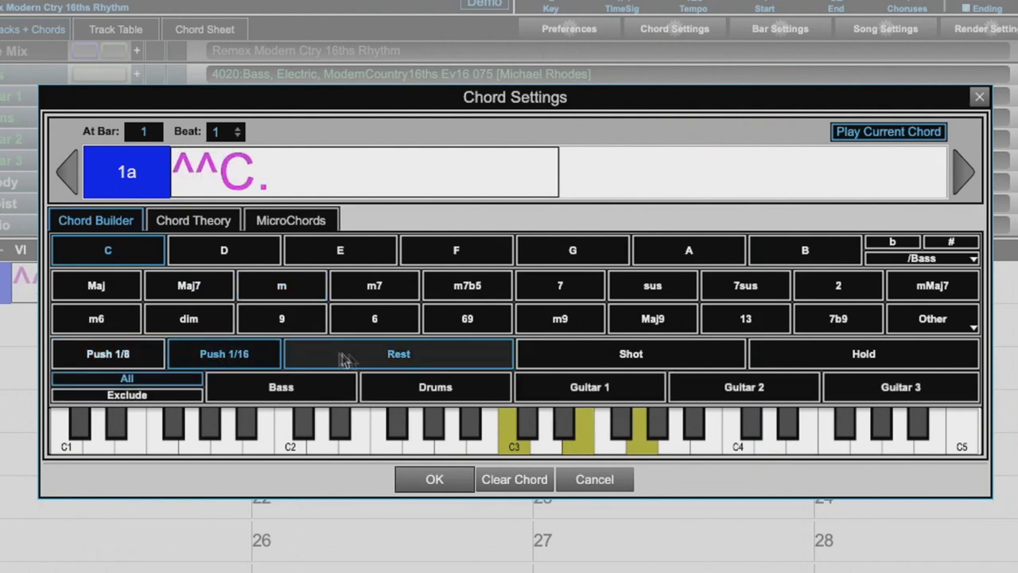
click(579, 362)
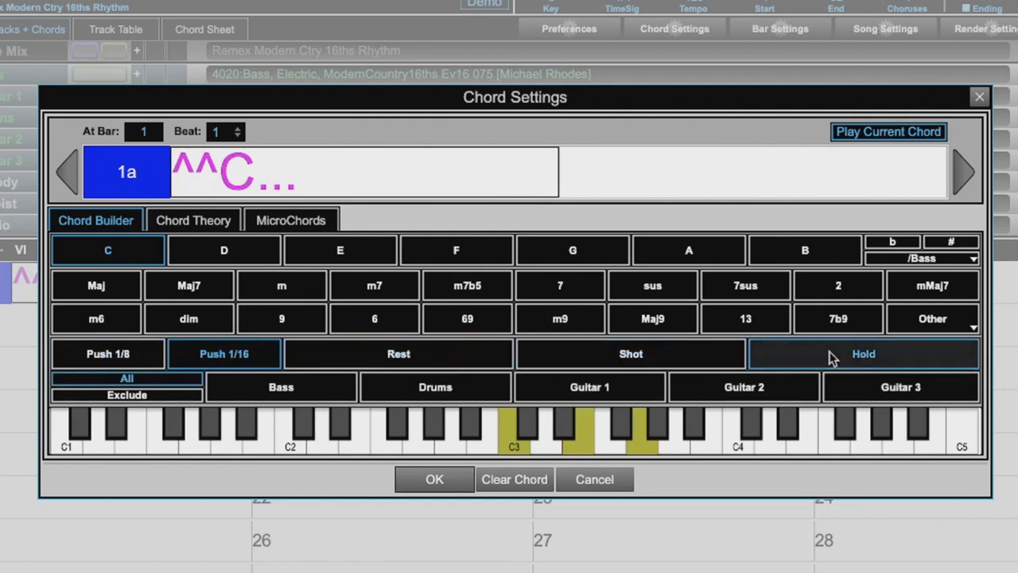
click(430, 356)
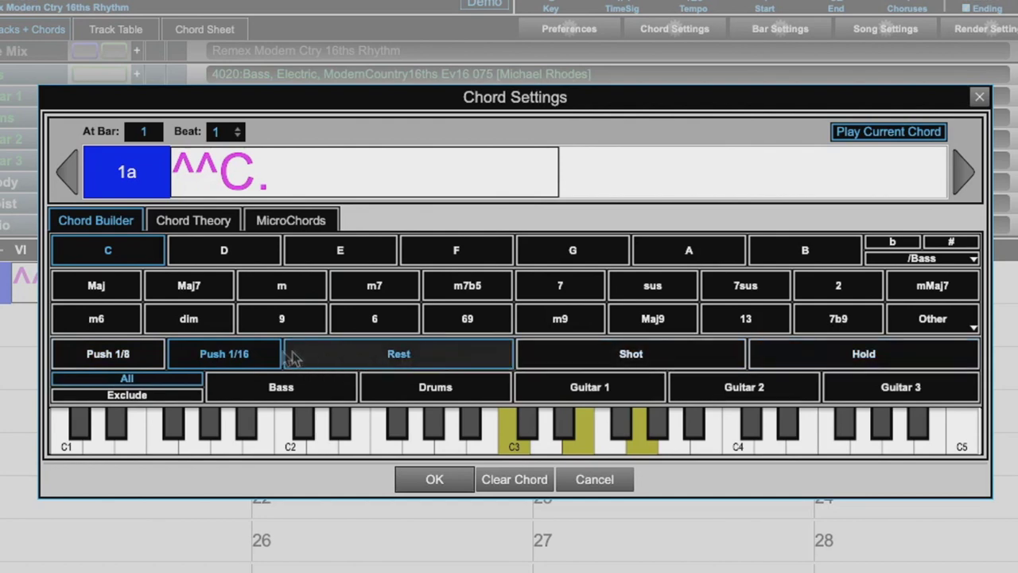
click(239, 356)
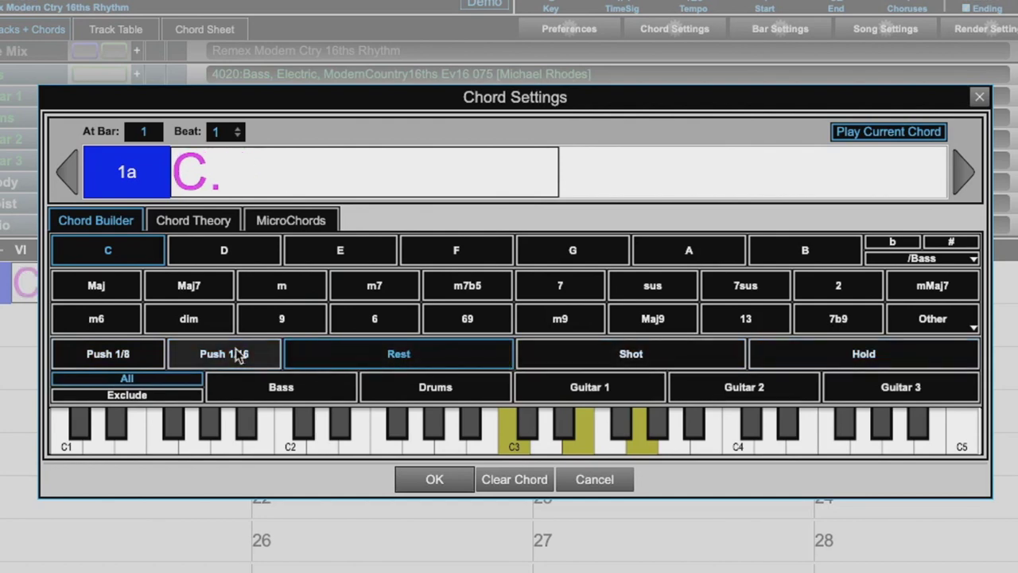
Step: Apply the rest to Bass and Drums, then All, remove it, play the chord and clear bar 1
click(150, 398)
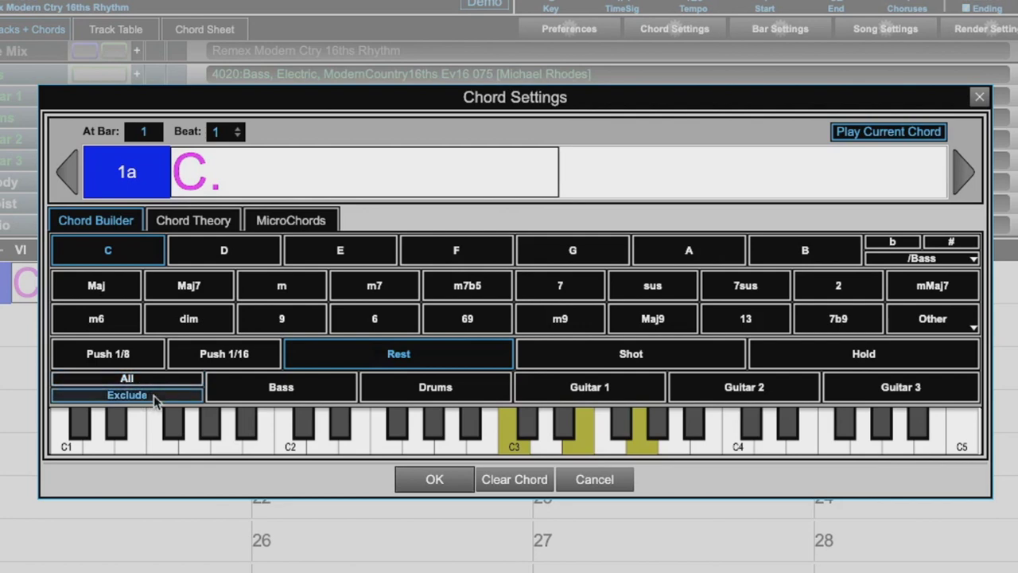
click(296, 397)
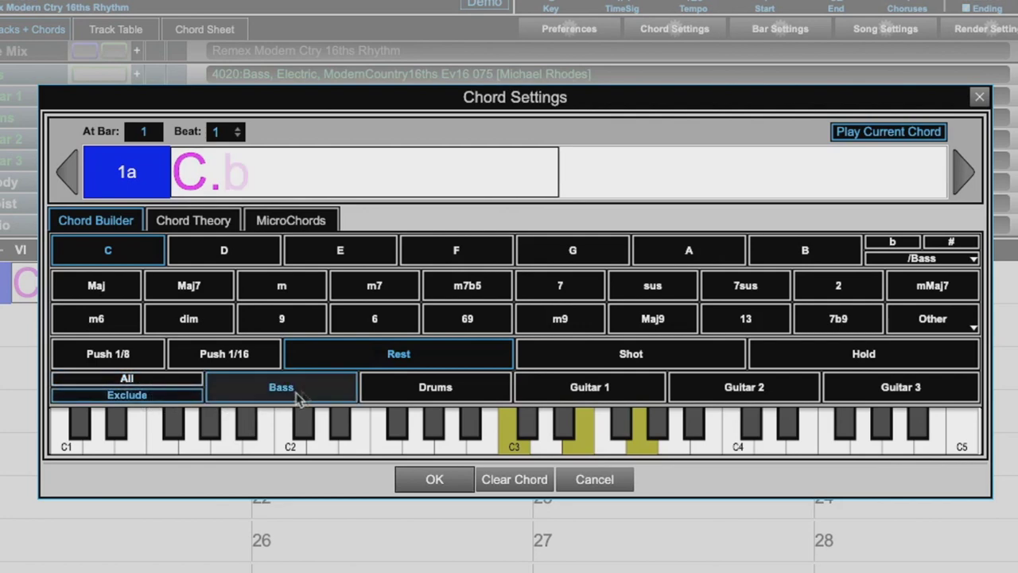
click(441, 386)
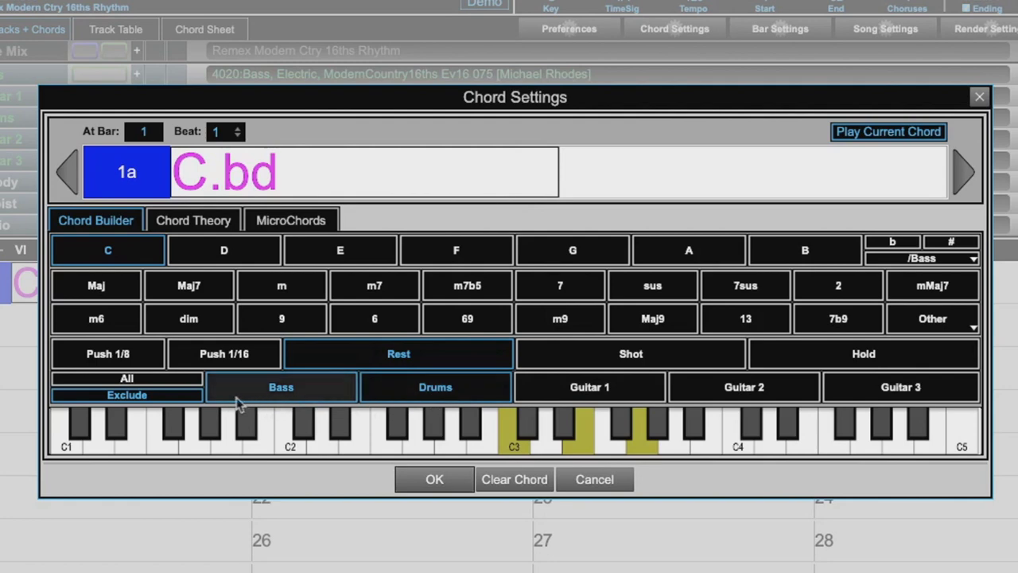
click(165, 381)
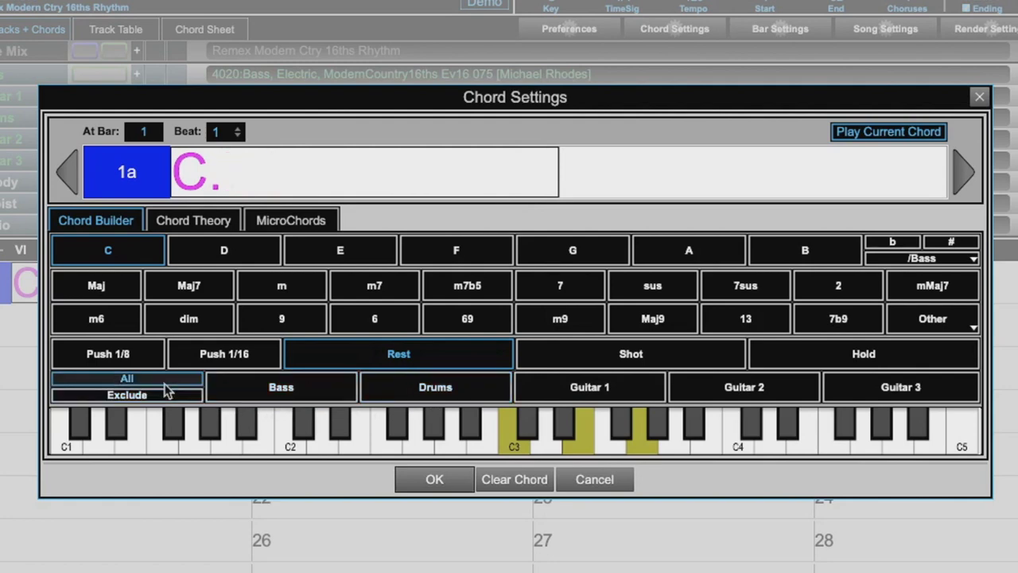
click(320, 355)
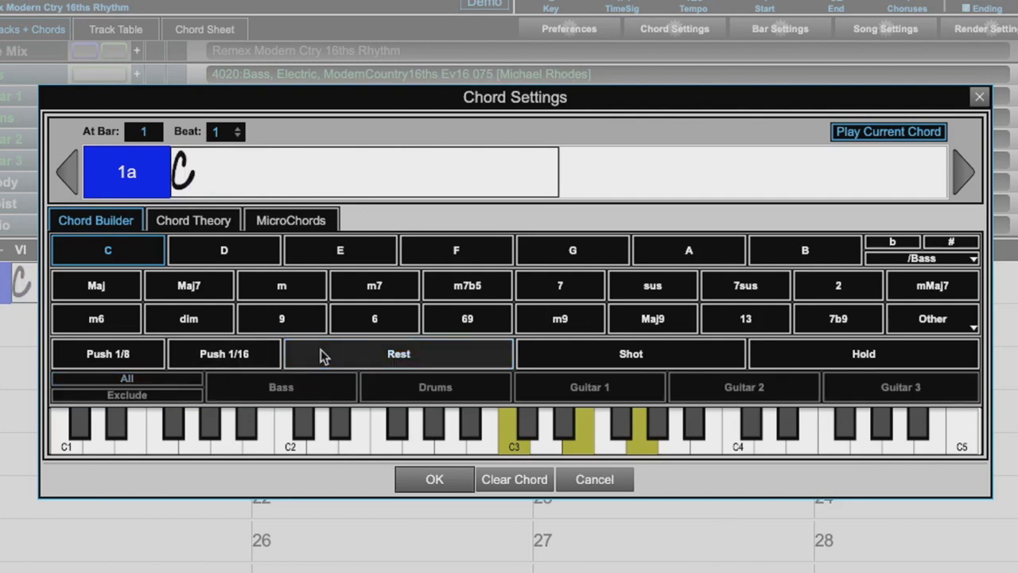
click(878, 132)
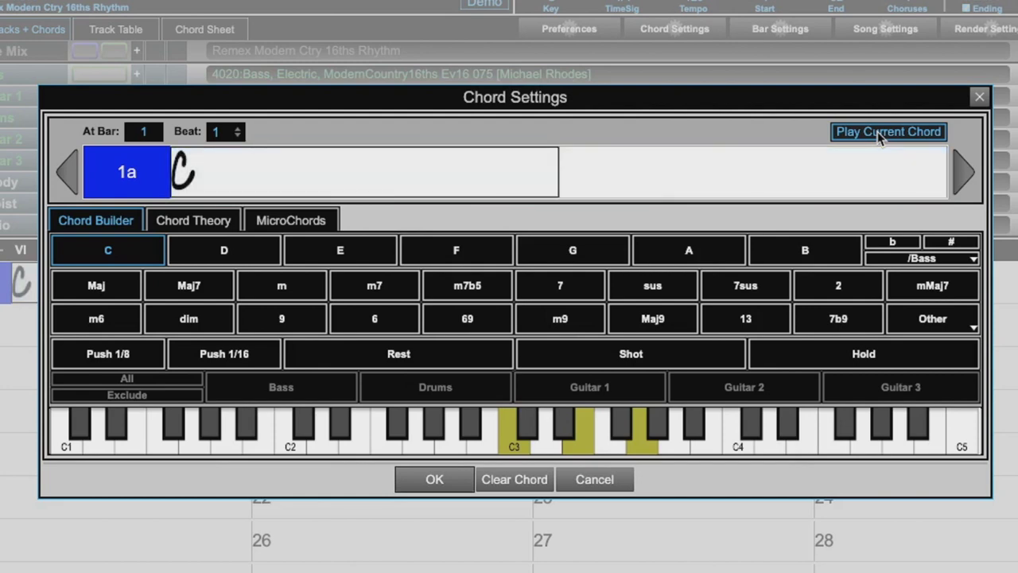
click(524, 477)
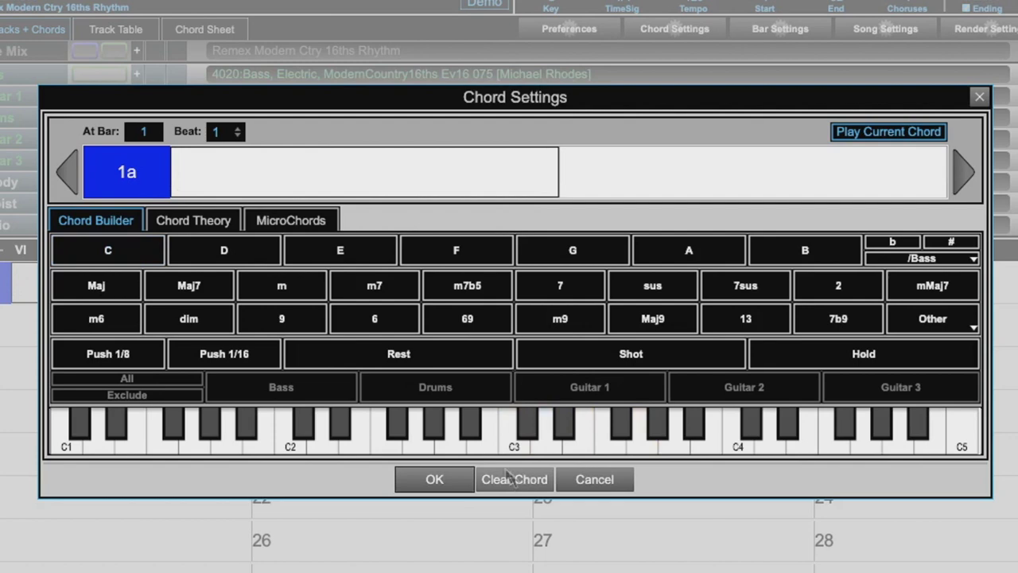
Step: Open the Chord Theory grid and audition C, Em and G in bar 1
click(227, 224)
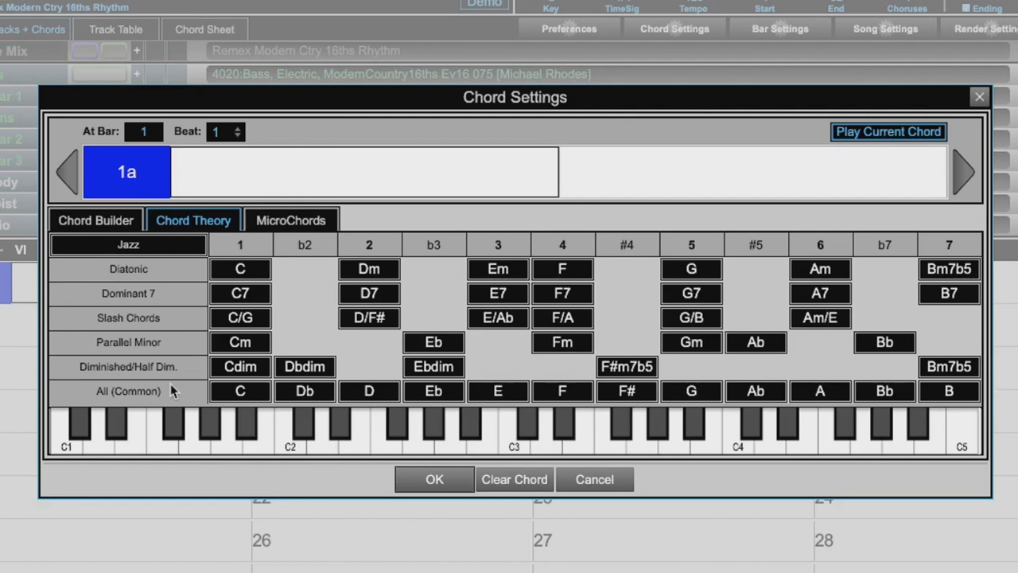
click(240, 269)
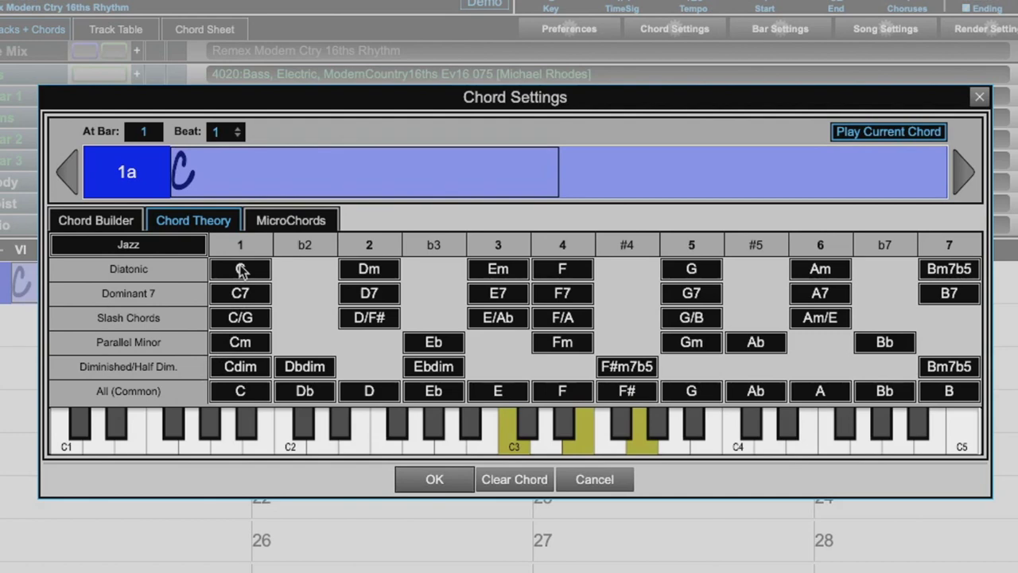
click(497, 270)
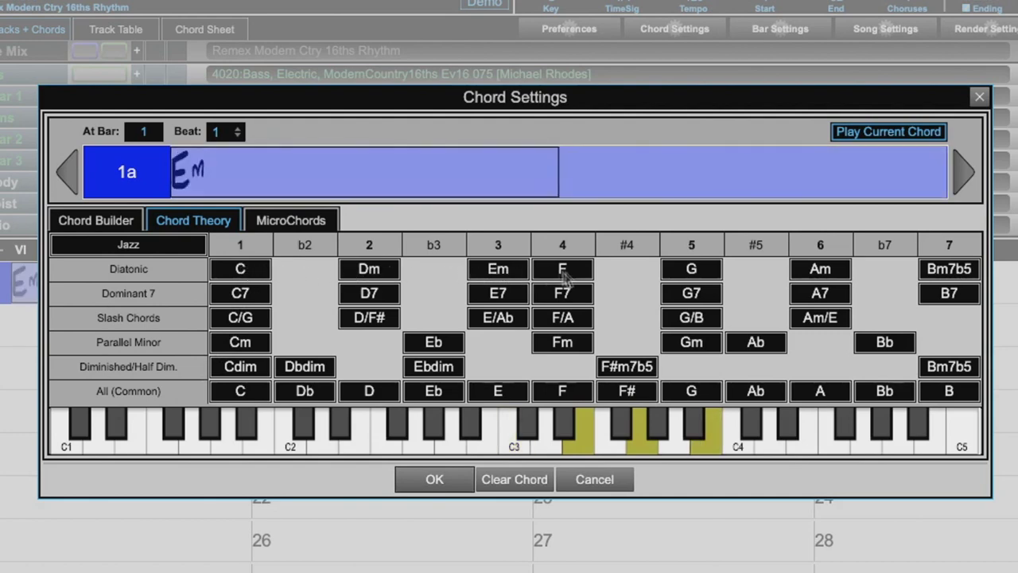
click(680, 275)
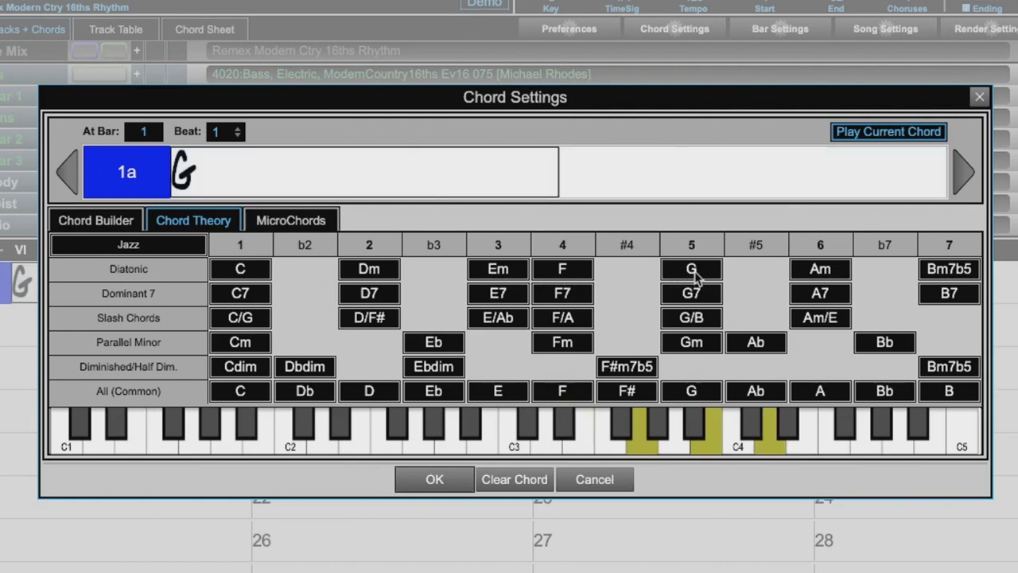
Step: Audition Cdim, Ebdim and F#m7b5, settle on Ab, and switch the grid to Jazz seventh chords
click(259, 368)
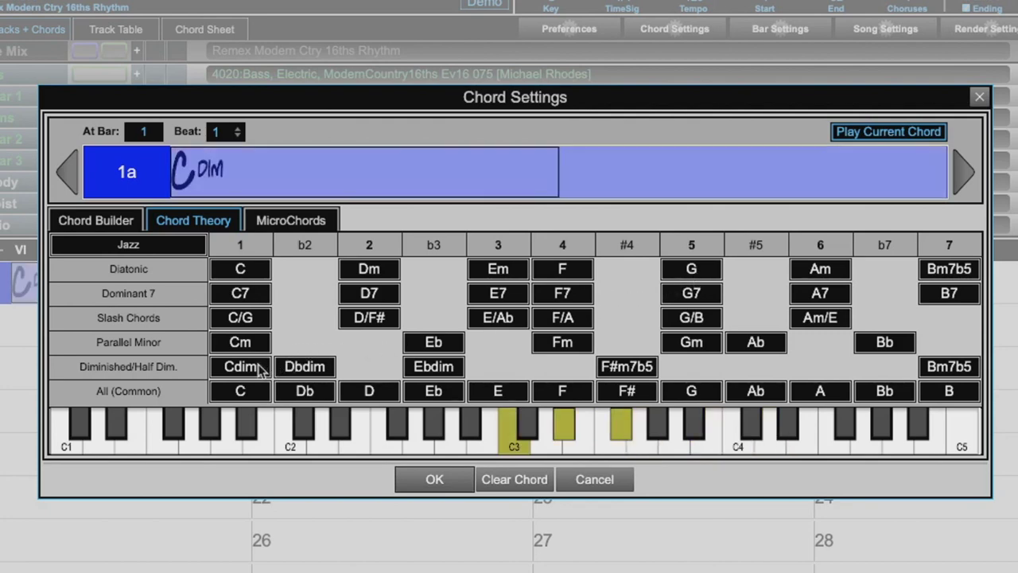
click(420, 371)
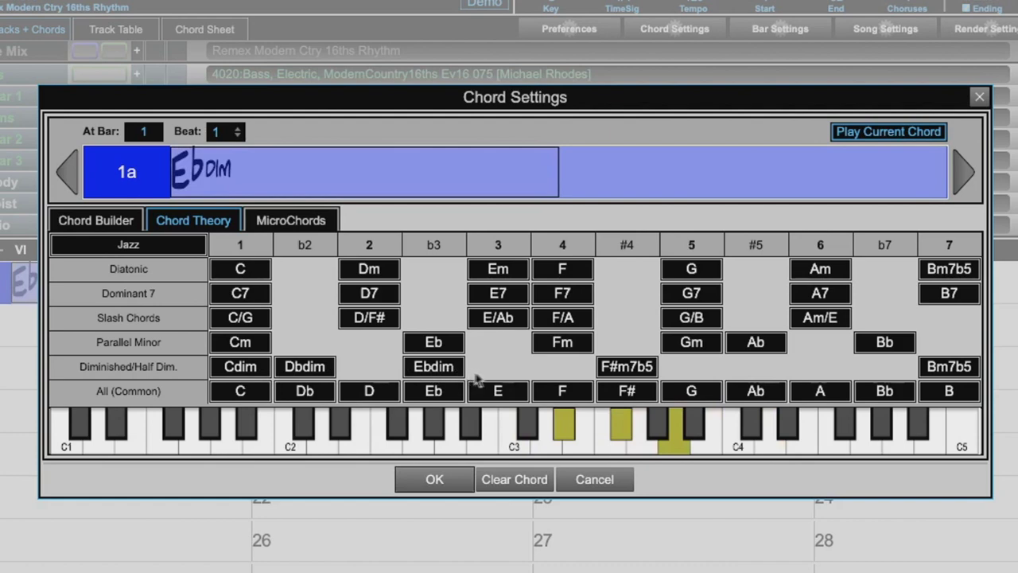
click(620, 370)
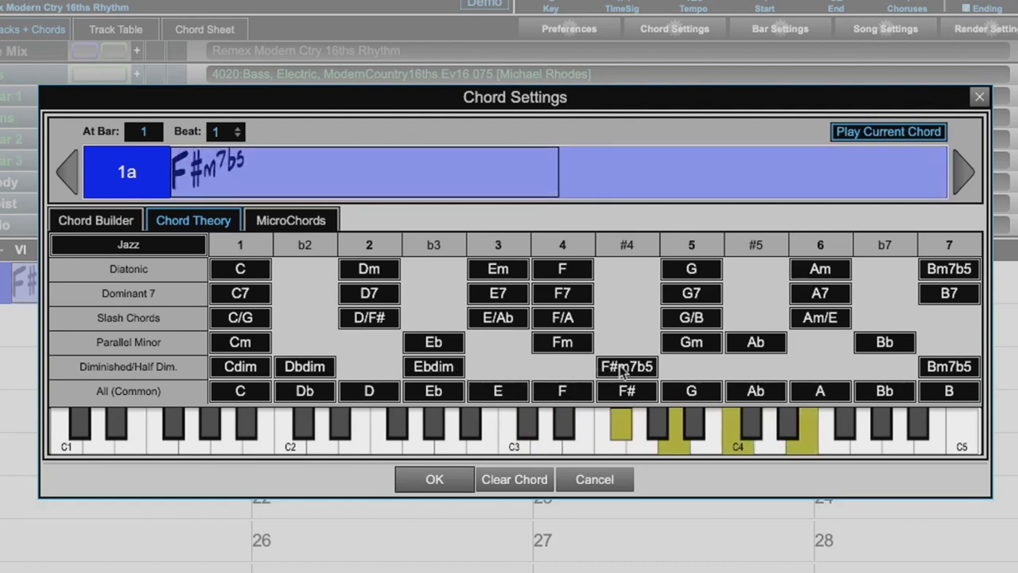
click(752, 350)
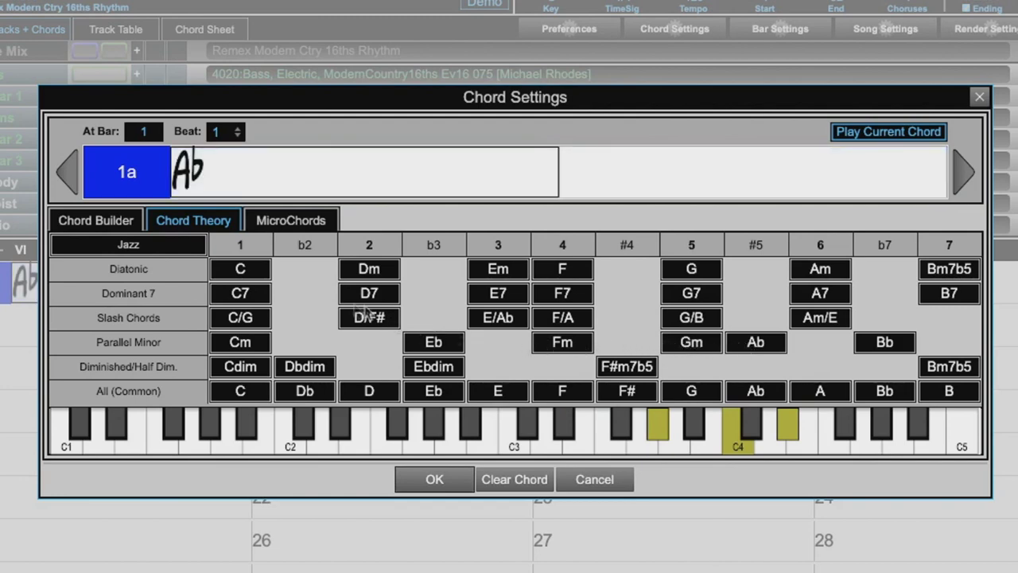
click(155, 248)
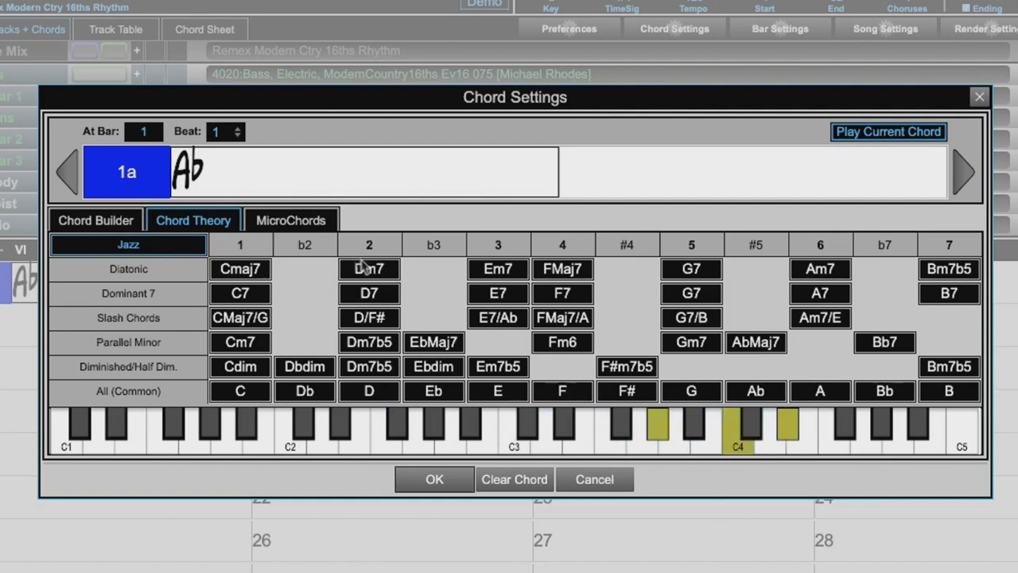
Step: Set bar 1's chord to Cmaj7, then to Dm7 from the jazz grid
click(243, 271)
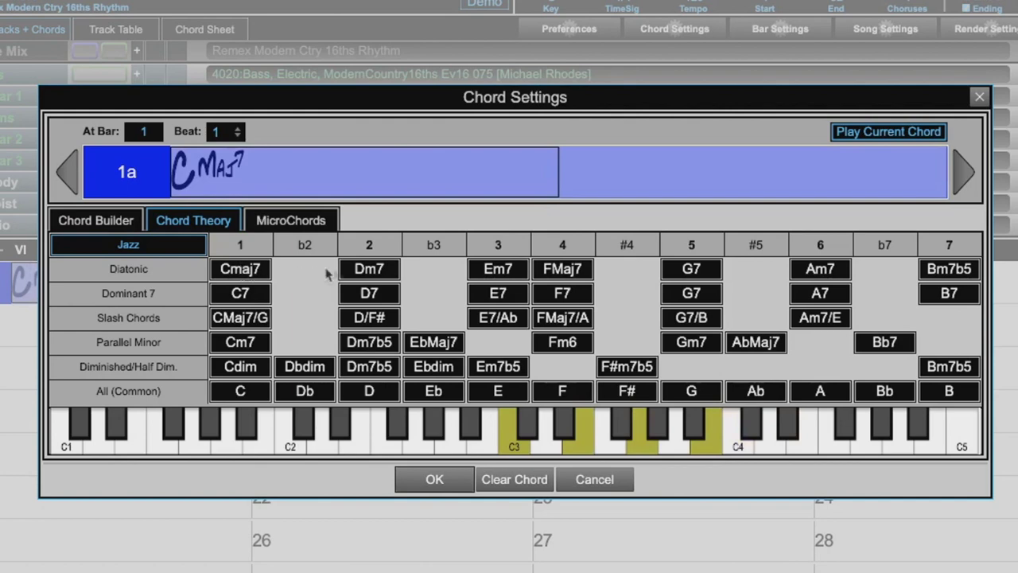
click(367, 274)
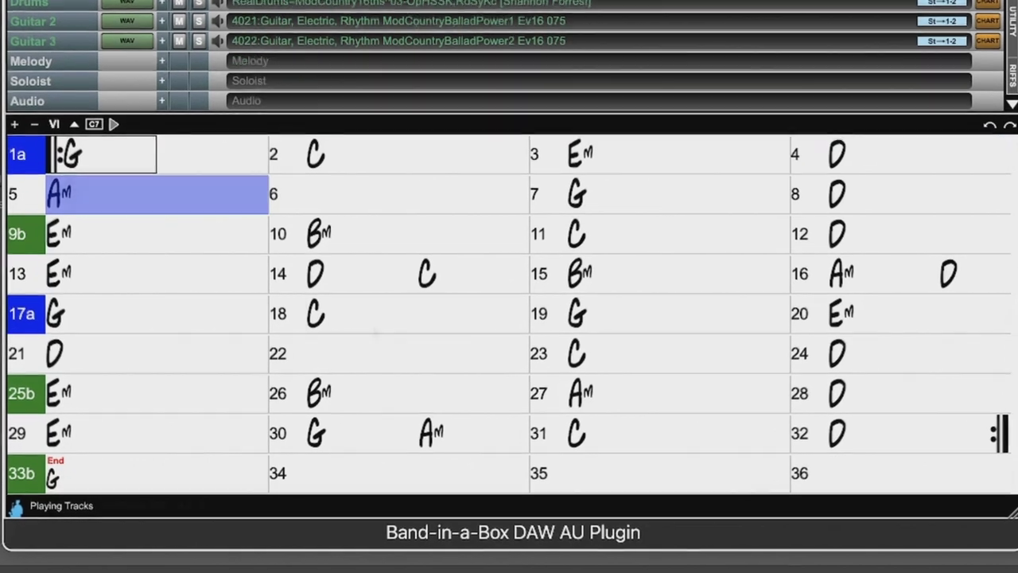
Step: Stop playback of the _REMEX1 Demo country song
key(space)
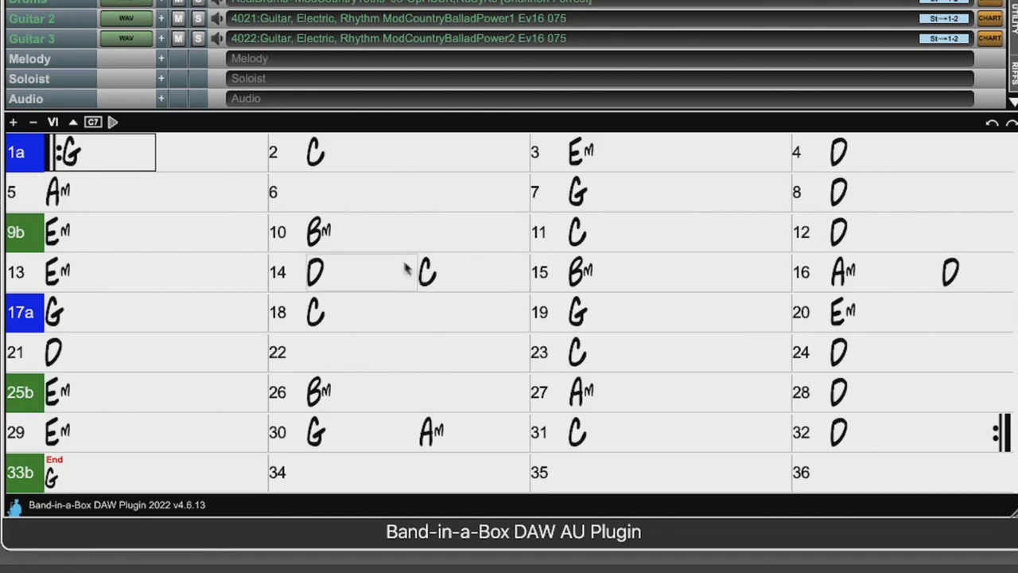
Step: Open bar 1's chord settings, preview triplet spacing, then return to four micro-chord slots per beat
double_click(89, 163)
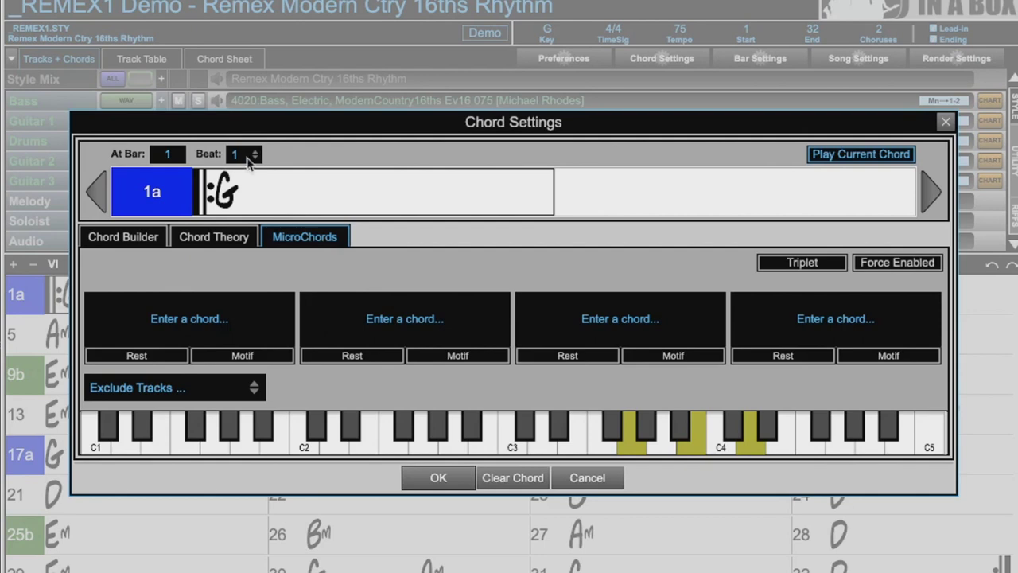
click(789, 264)
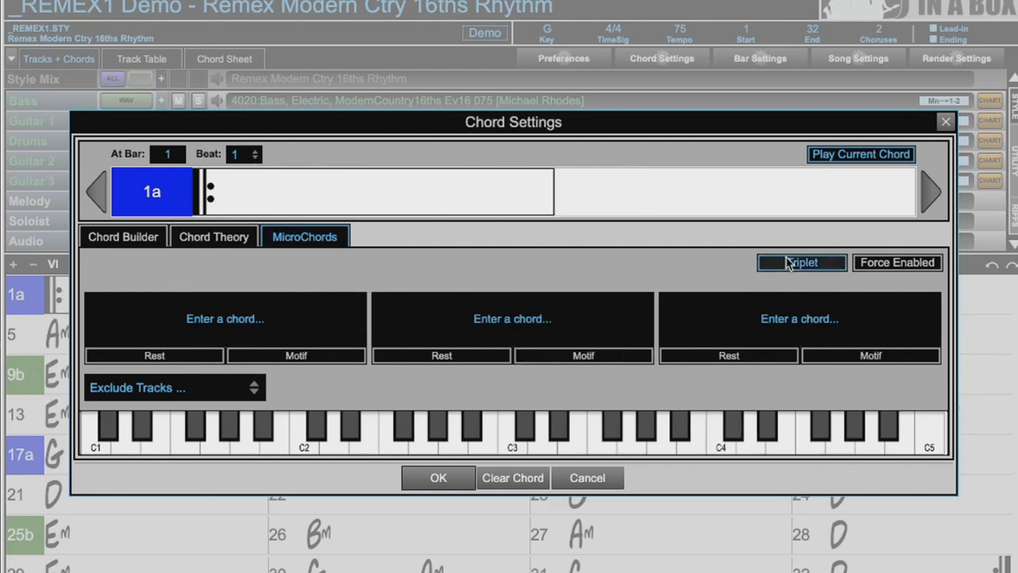
click(787, 263)
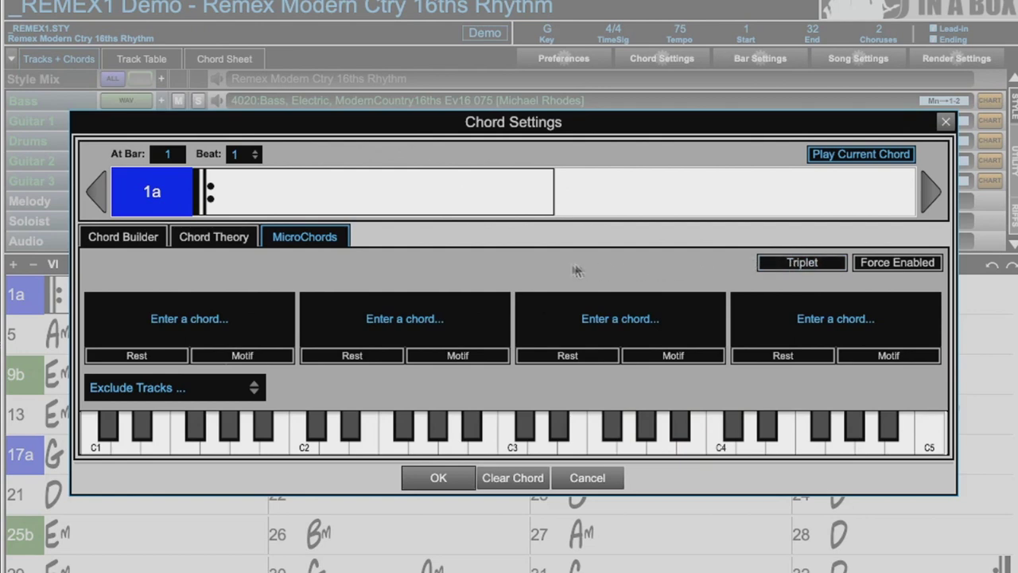
double_click(927, 193)
Step: Move to bar 2, beat 1 and enter micro chords C and Dm
click(927, 193)
click(927, 194)
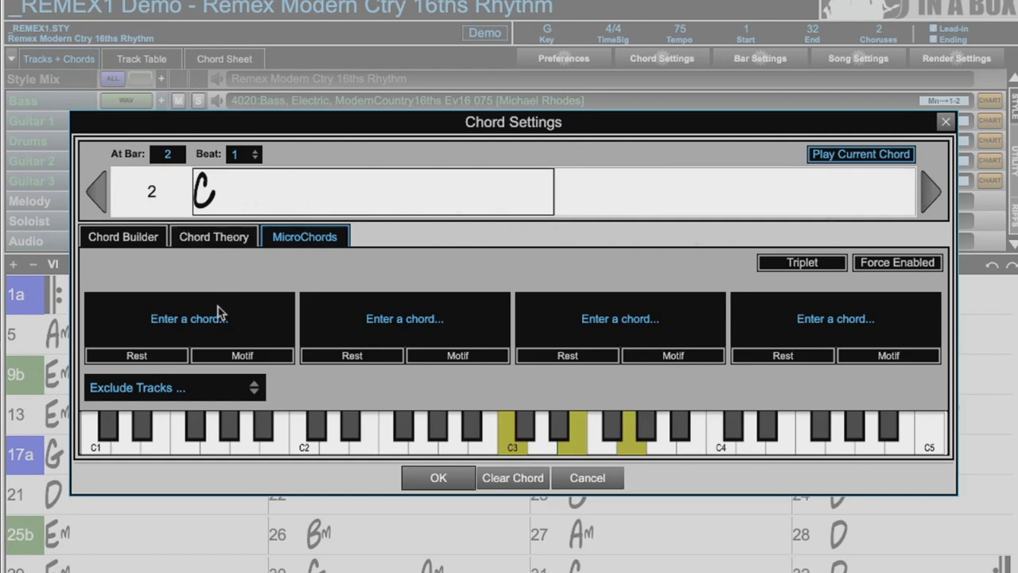
click(219, 314)
text(c)
click(557, 315)
text(d)
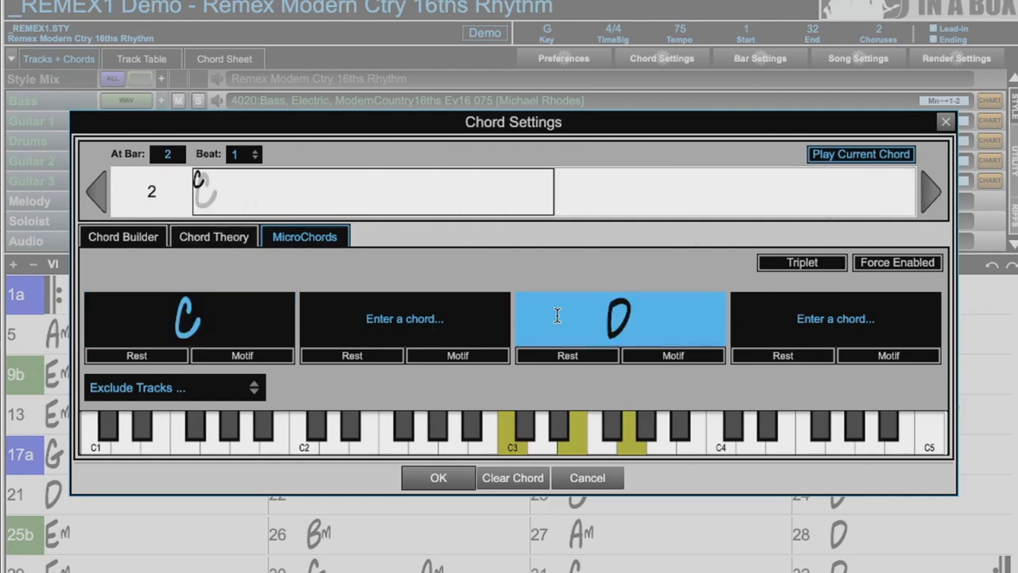
text(m)
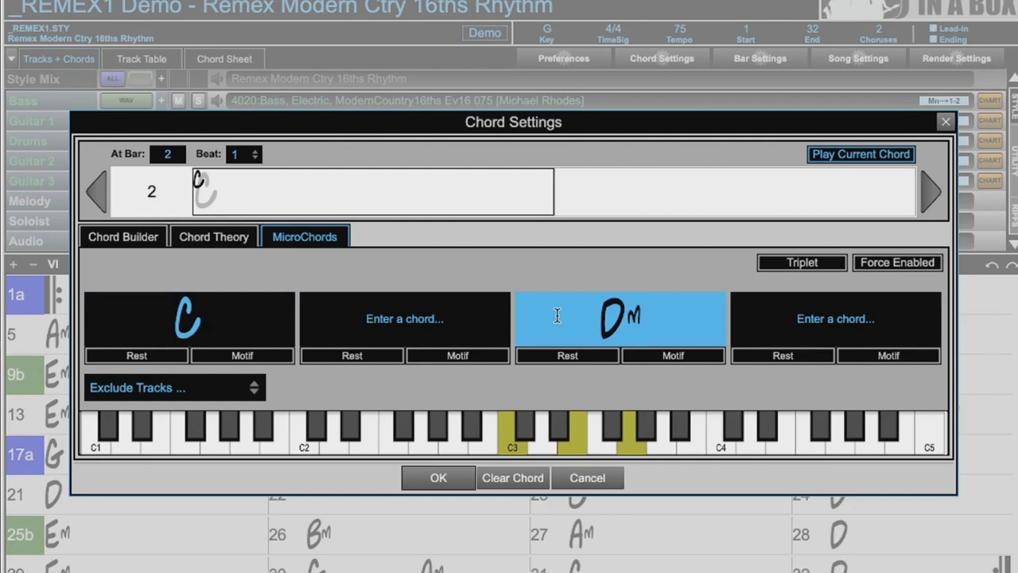
click(927, 198)
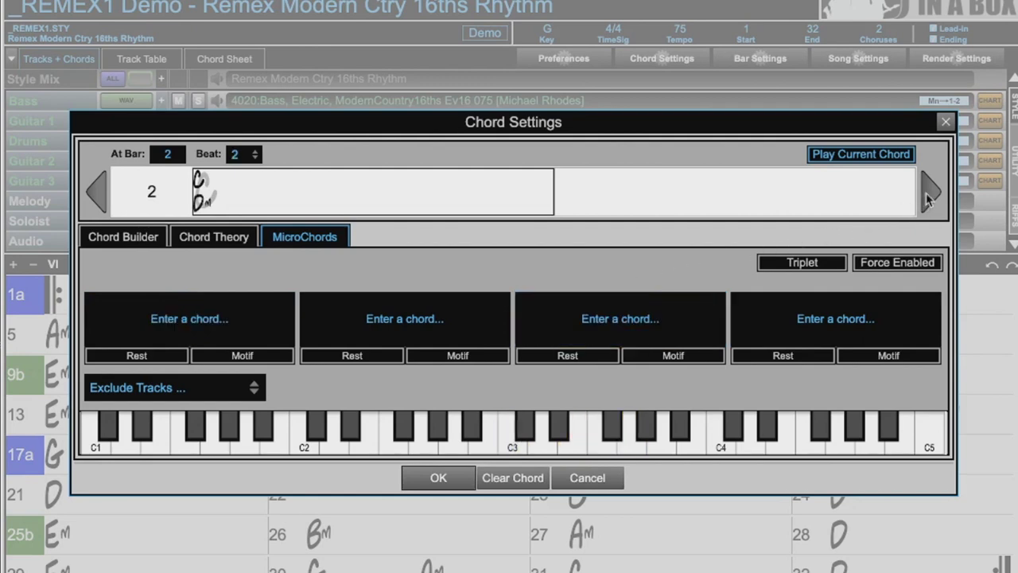
Step: Enter Em and Dm on bar 2's beat 2 and C on beat 3, then audition a piano note
click(243, 326)
text(E)
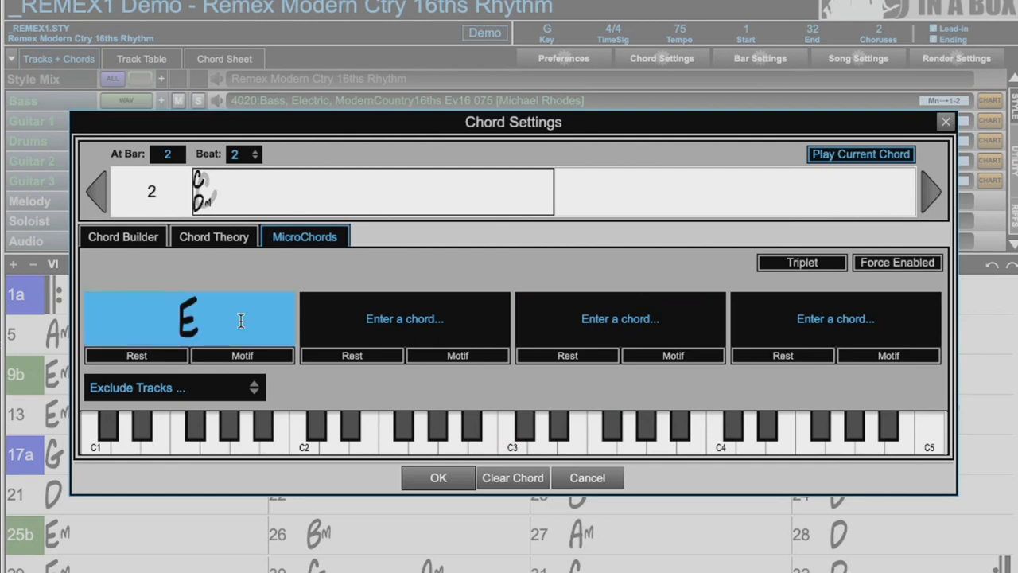
text(m)
click(568, 311)
text(Dm)
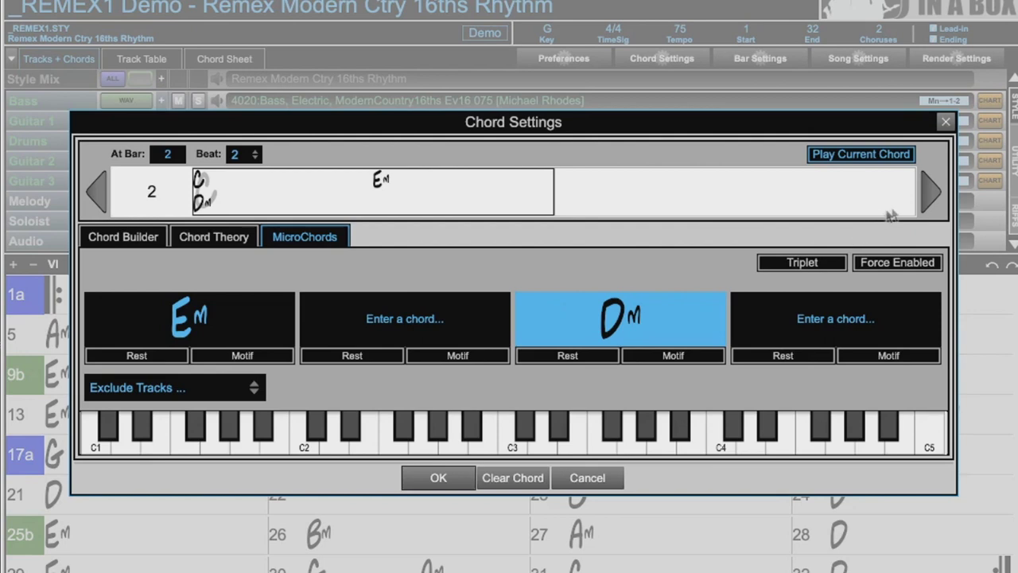
click(928, 192)
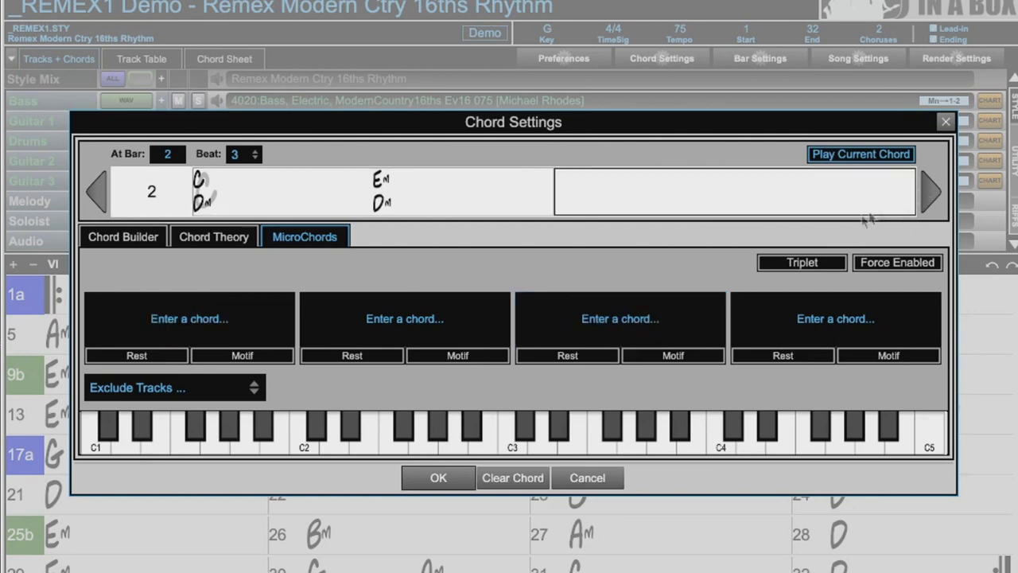
click(265, 331)
text(C)
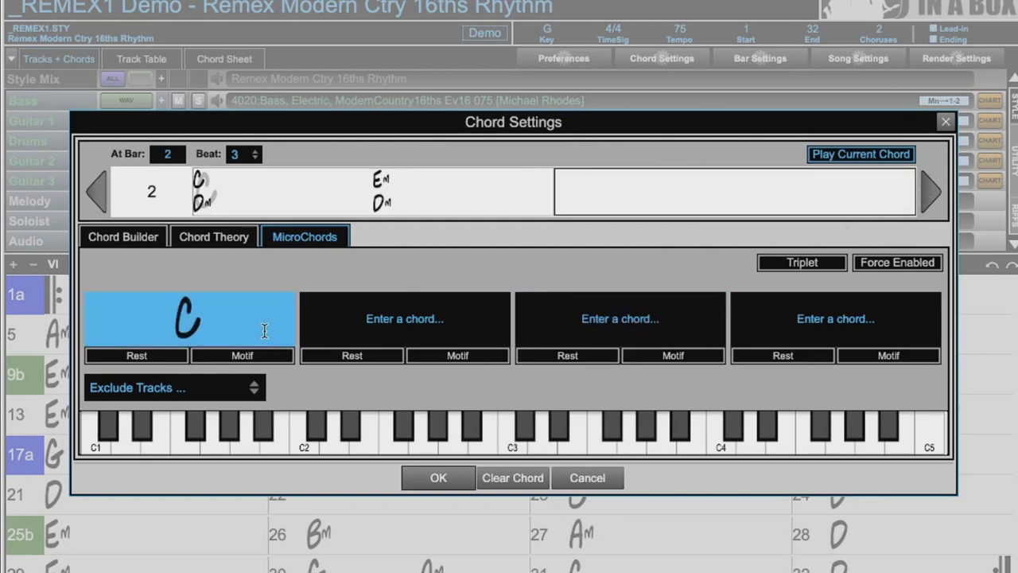
click(434, 283)
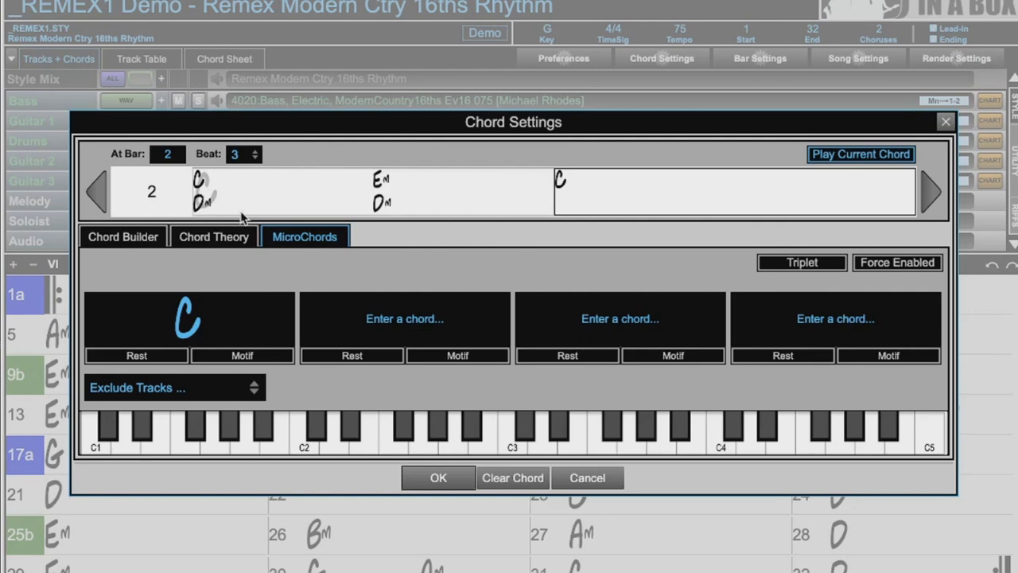
click(462, 430)
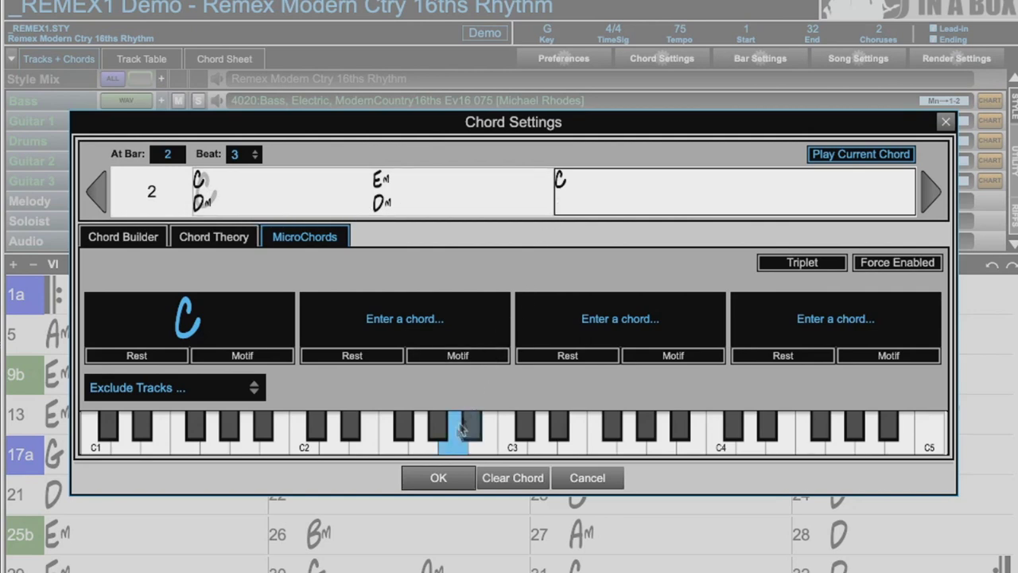
Step: Accept the chord settings with OK and select bar 18 in the chord sheet
click(439, 476)
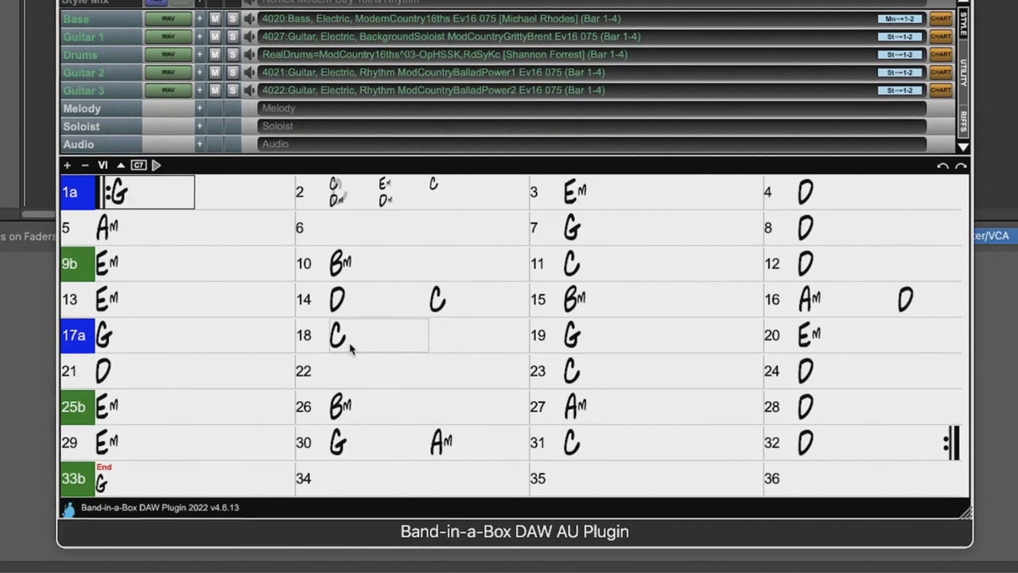
click(348, 344)
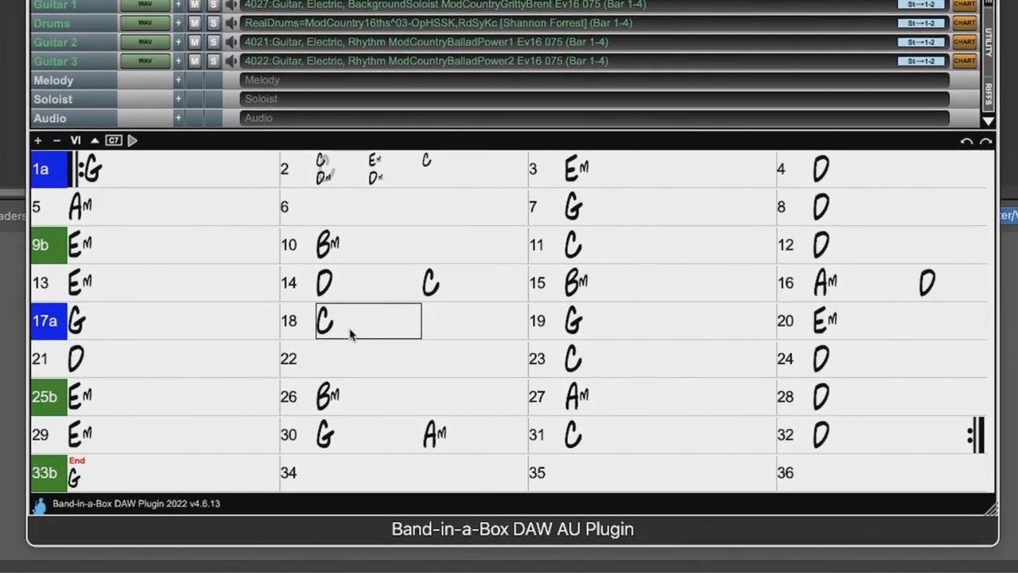
Step: Enter a C chord in bar 18, then delete the stray Dm chord there
text(C)
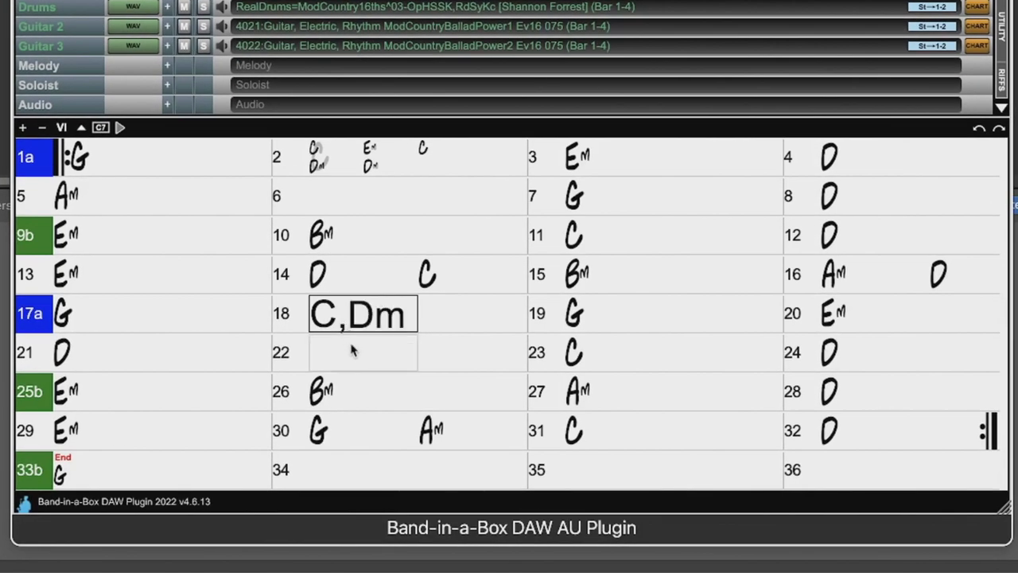
key(Return)
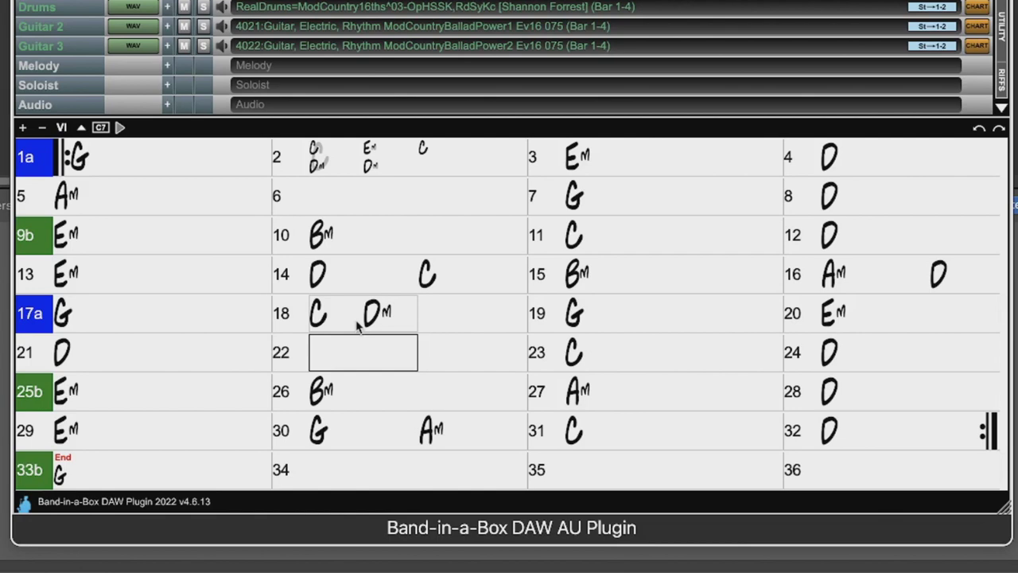
click(358, 323)
key(Delete)
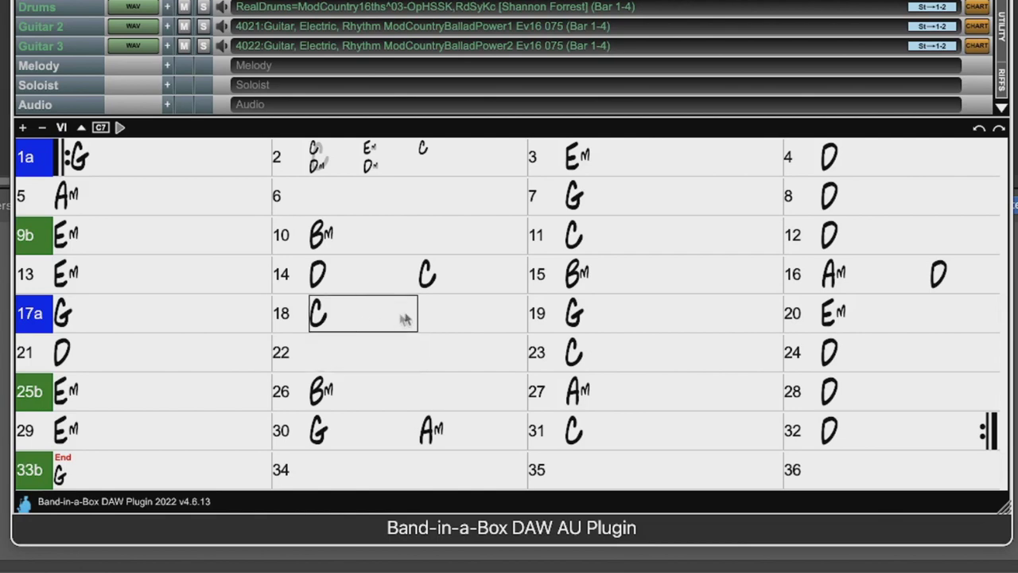
click(450, 319)
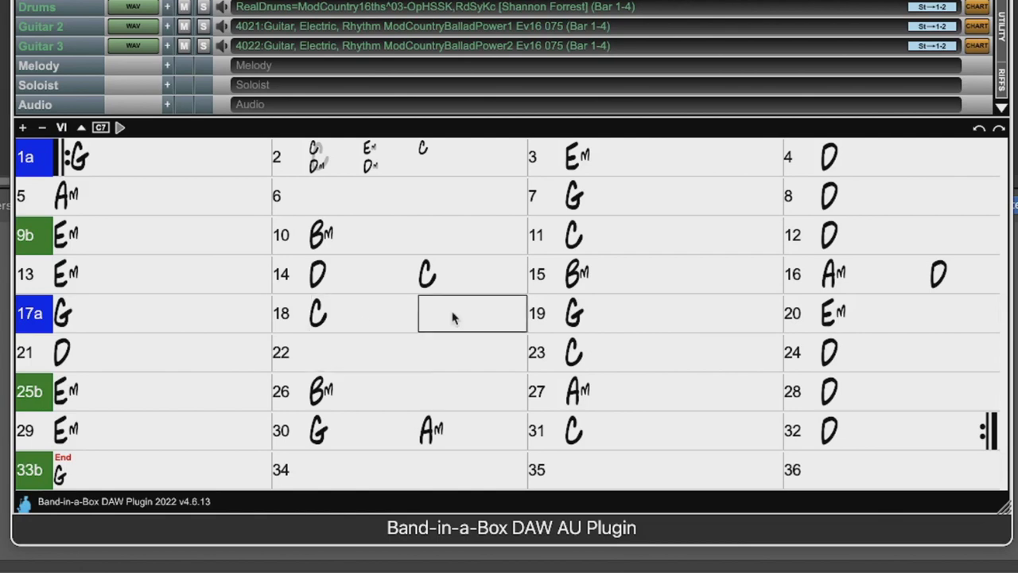
click(368, 322)
Step: Replace bar 18's chord with the grouped micro-chord entry (C,Dm),(Em,Dm)
key(Delete)
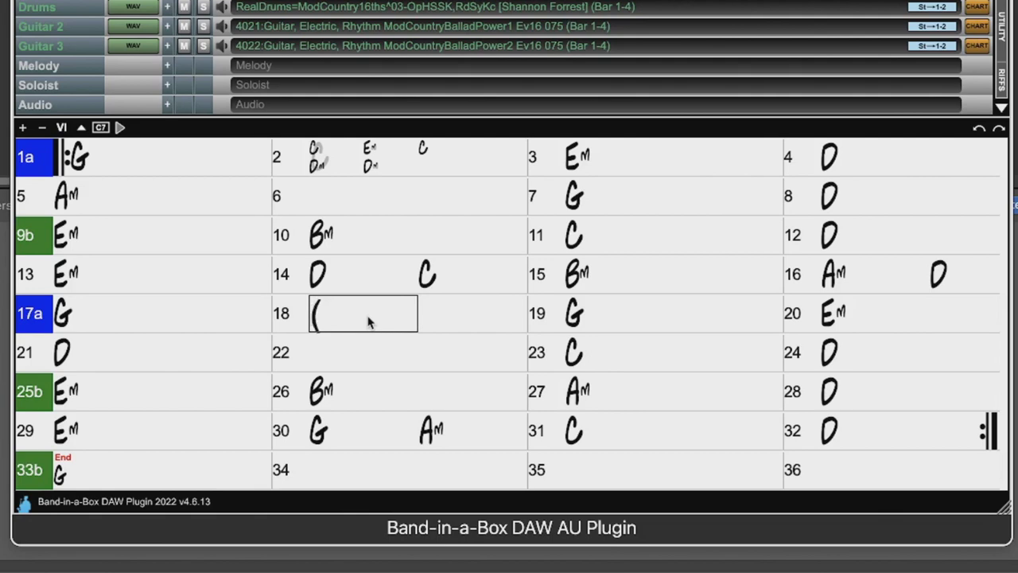
text(C,Dm)
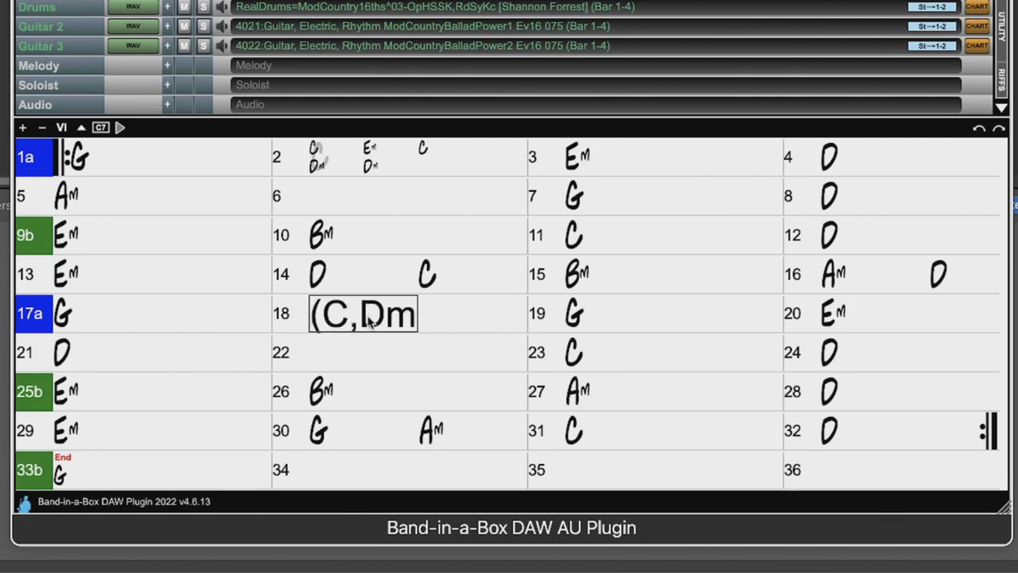
text())
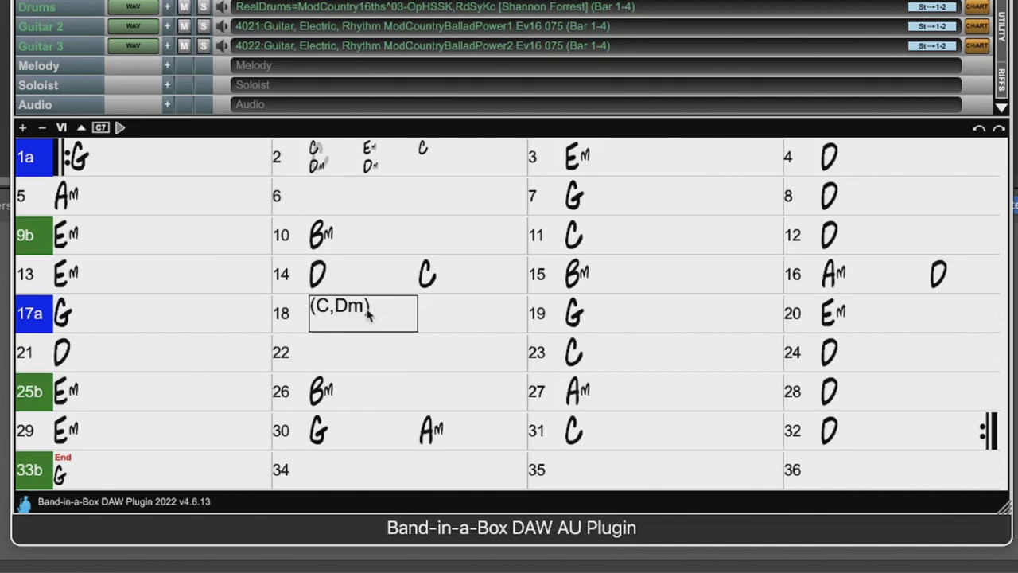
text(,(E)
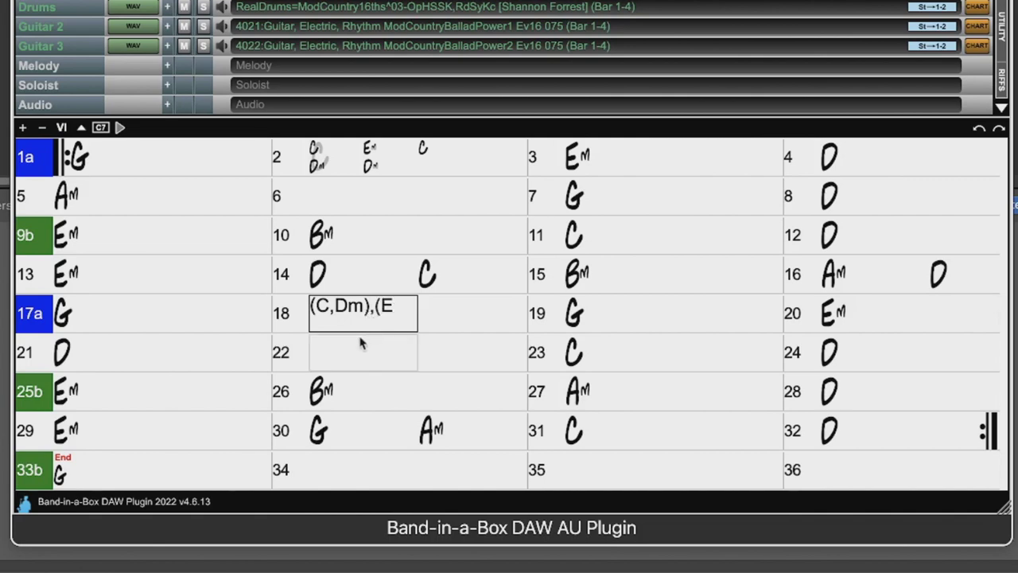
text(m)
text(,Dm)
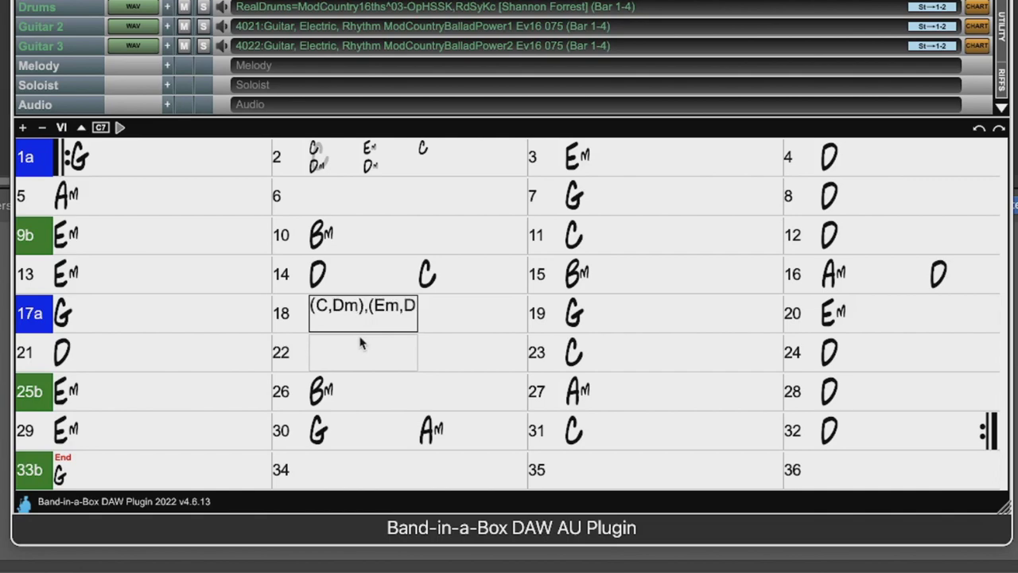
text())
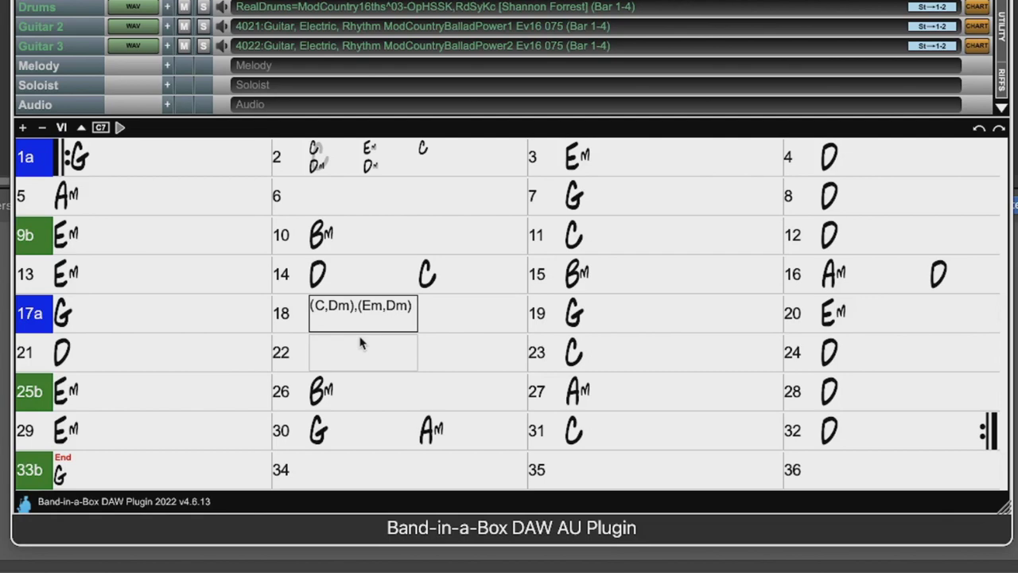
click(367, 344)
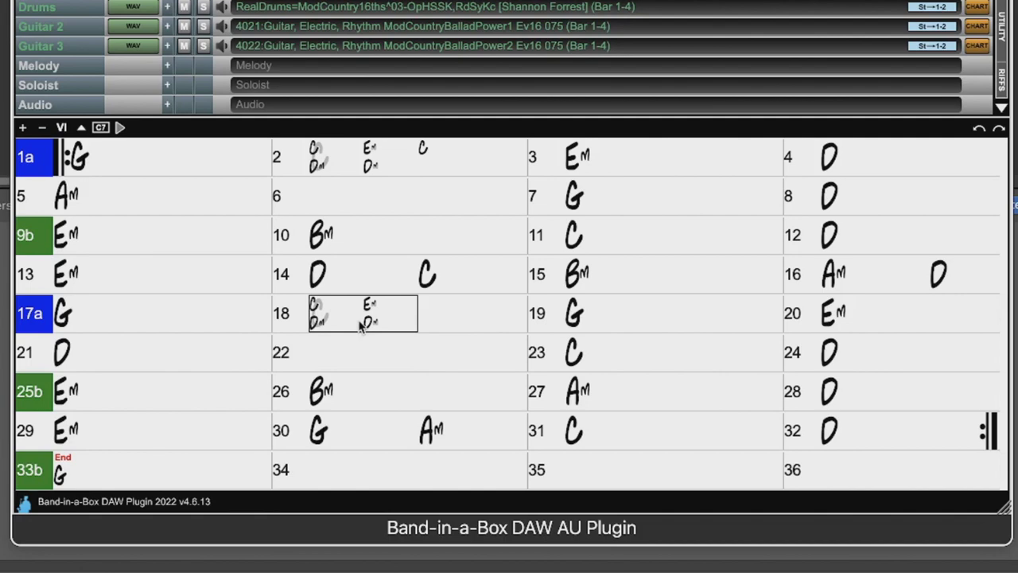
Step: Enter (C,Dm,E,F),(G,F,Em,Dm) in bar 18's first half and C in its second half
text((C,)
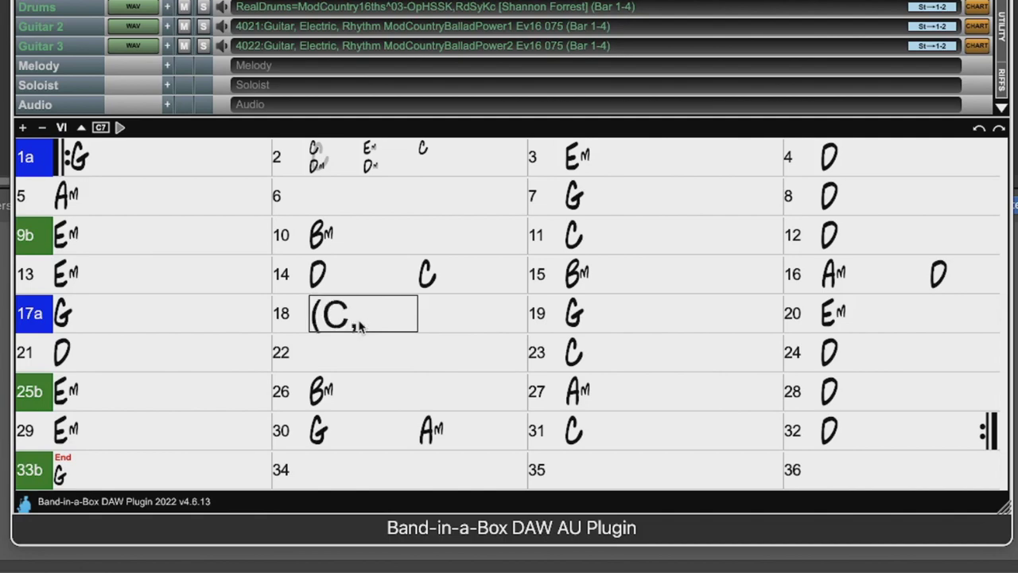
text(Dm,E)
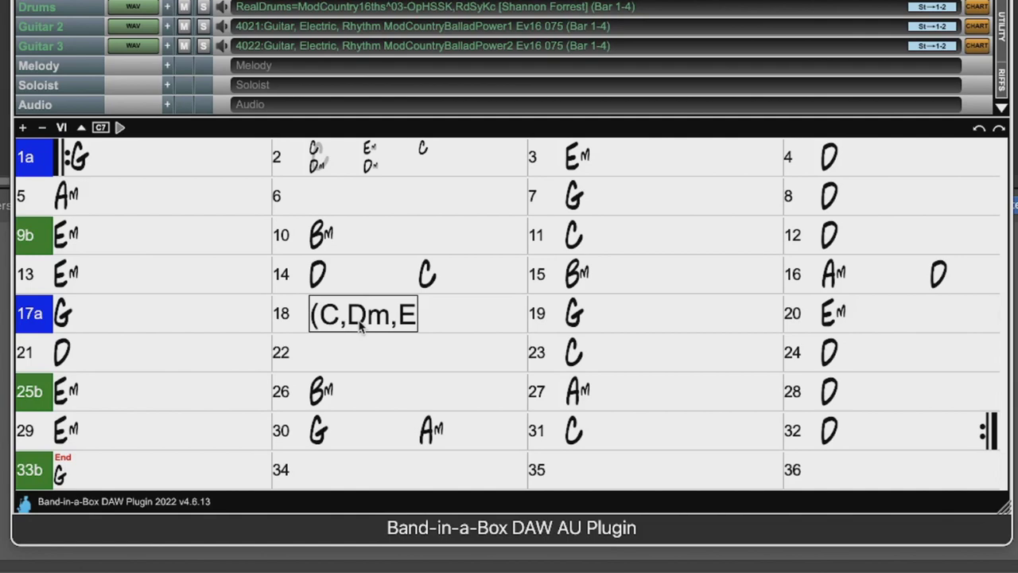
text(,F))
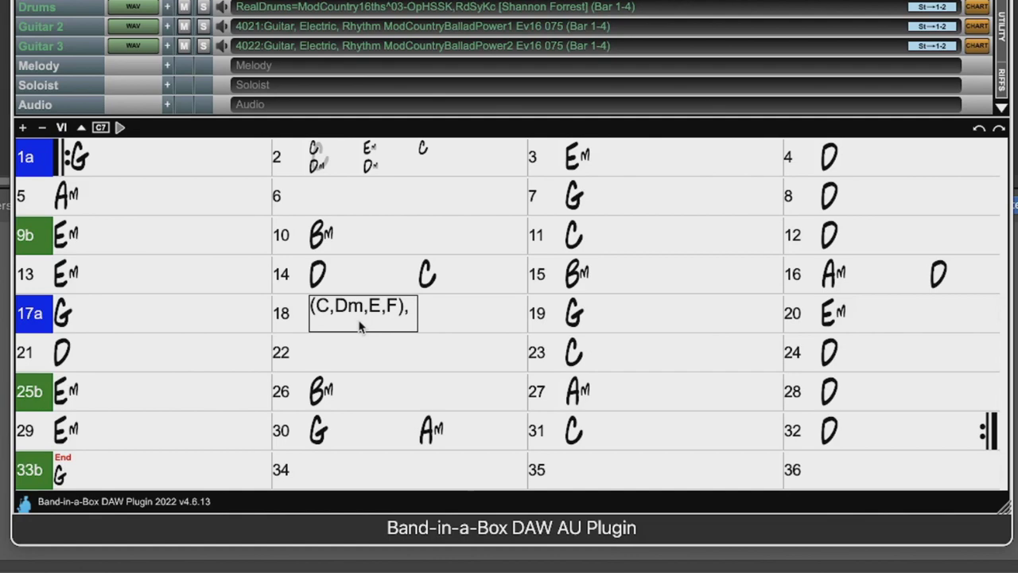
text(,(G,F,)
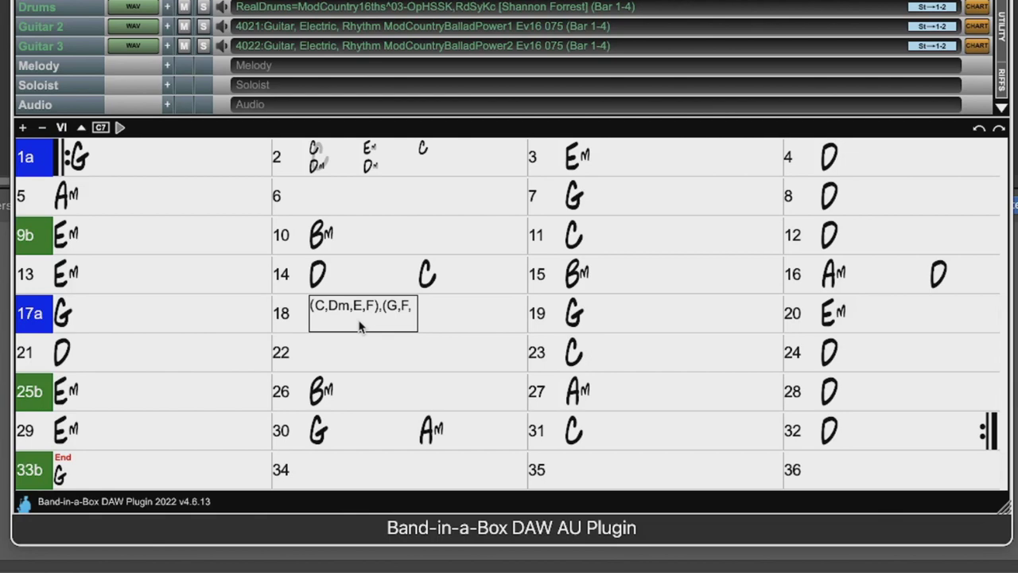
text(Em,Dm))
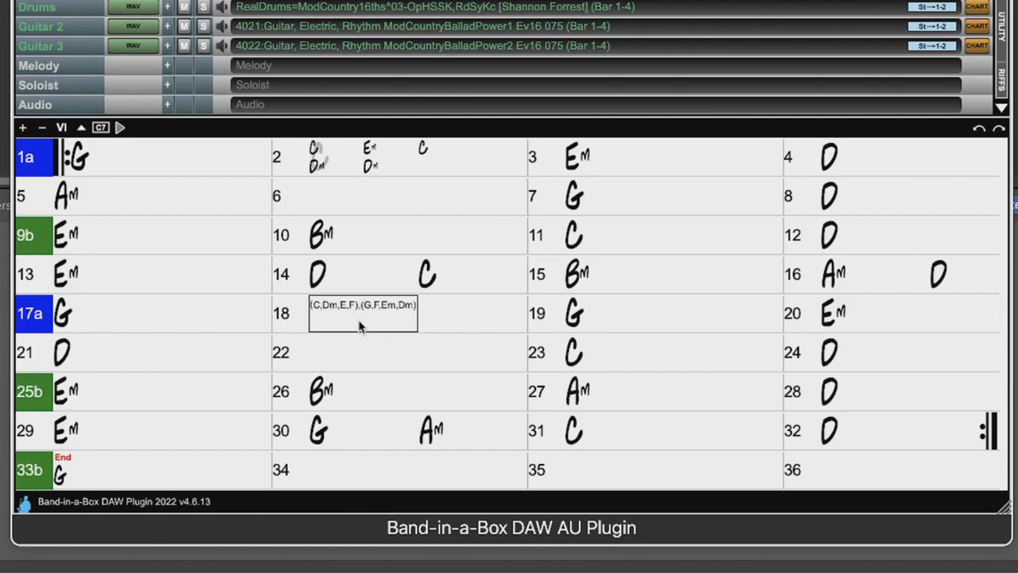
click(452, 315)
text(C)
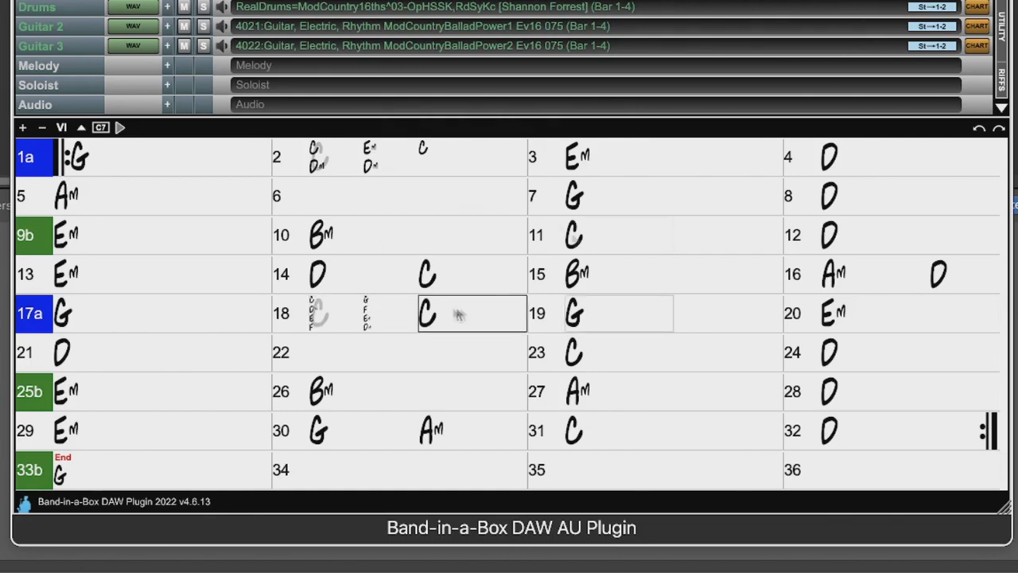
click(609, 315)
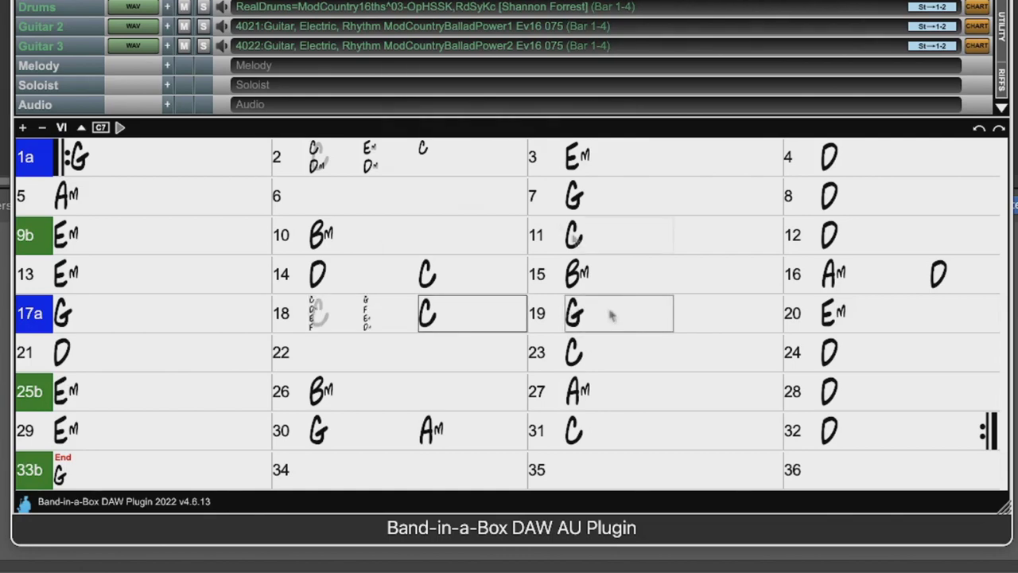
Step: Play the song starting from bar 17
click(102, 315)
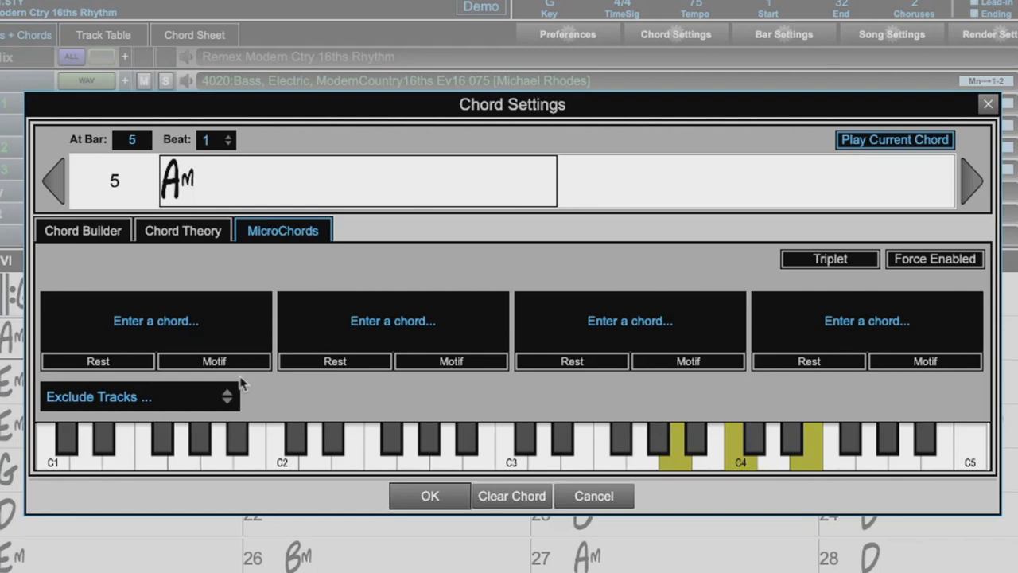
Step: Set bar 5 beat 1 to Motif, Rest, Rest, Rest and beat 2 to Rest, Rest, Motif, Rest
click(213, 363)
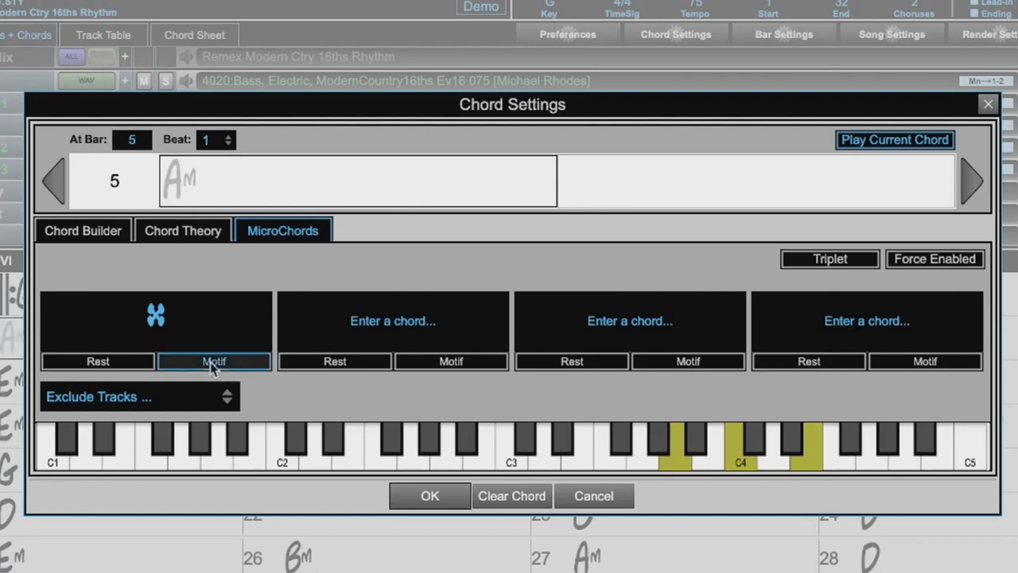
click(311, 360)
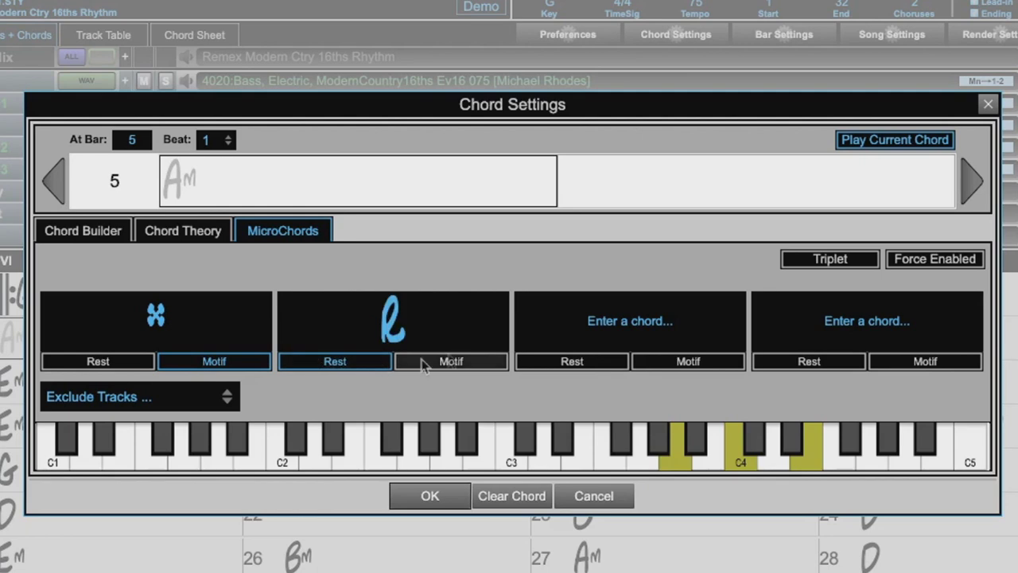
click(559, 362)
click(791, 361)
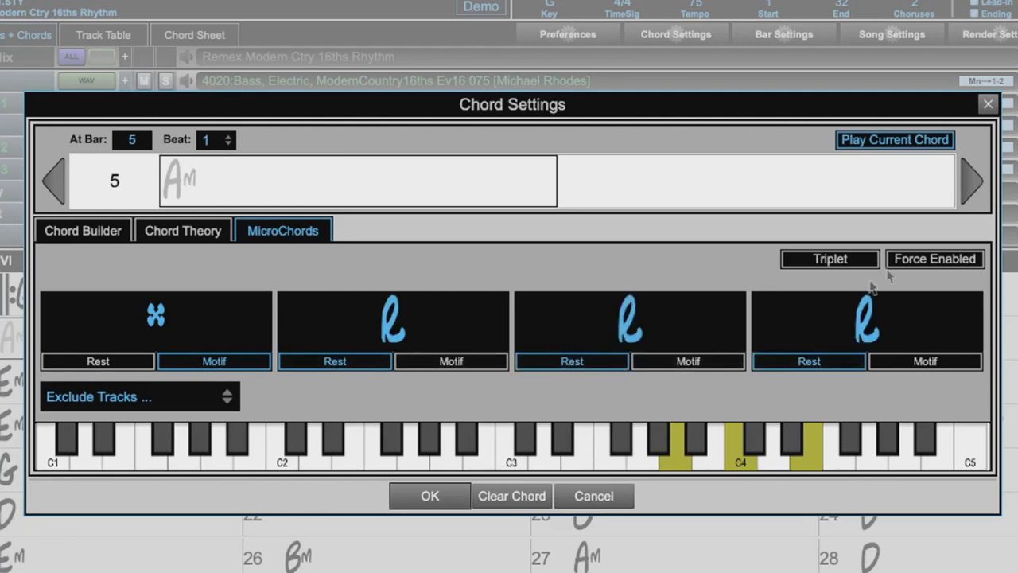
click(968, 189)
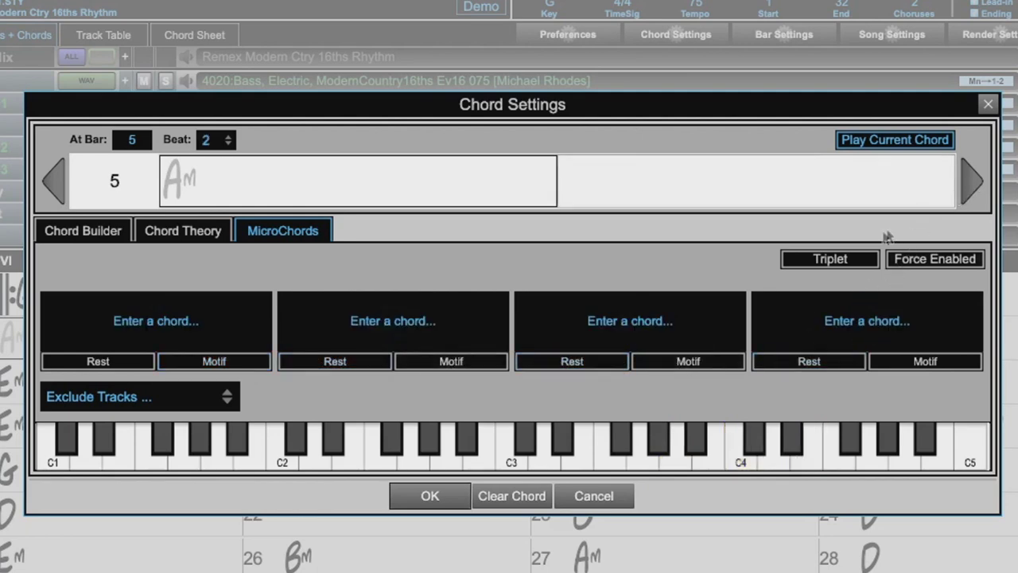
click(648, 358)
click(375, 363)
click(130, 360)
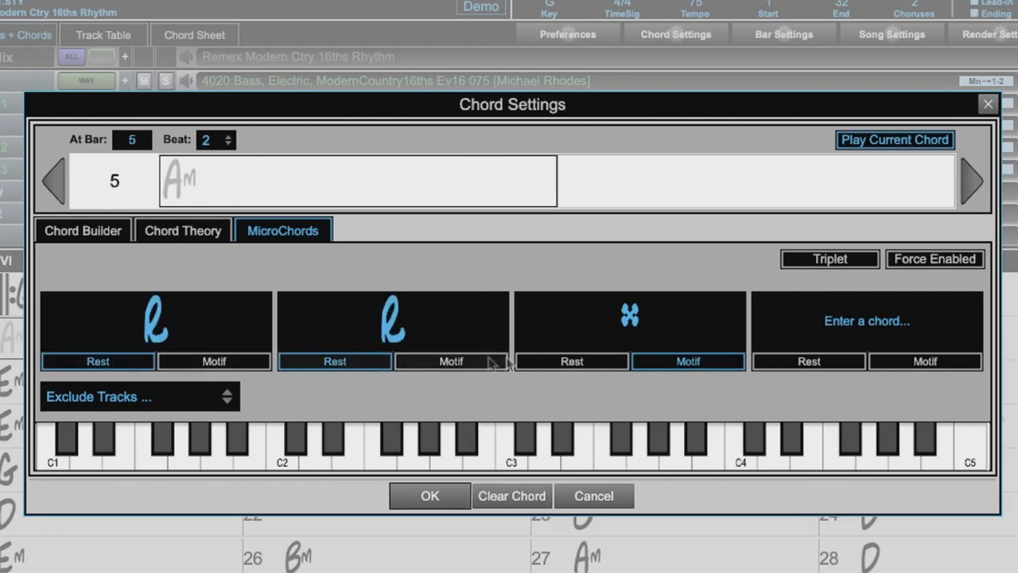
click(842, 363)
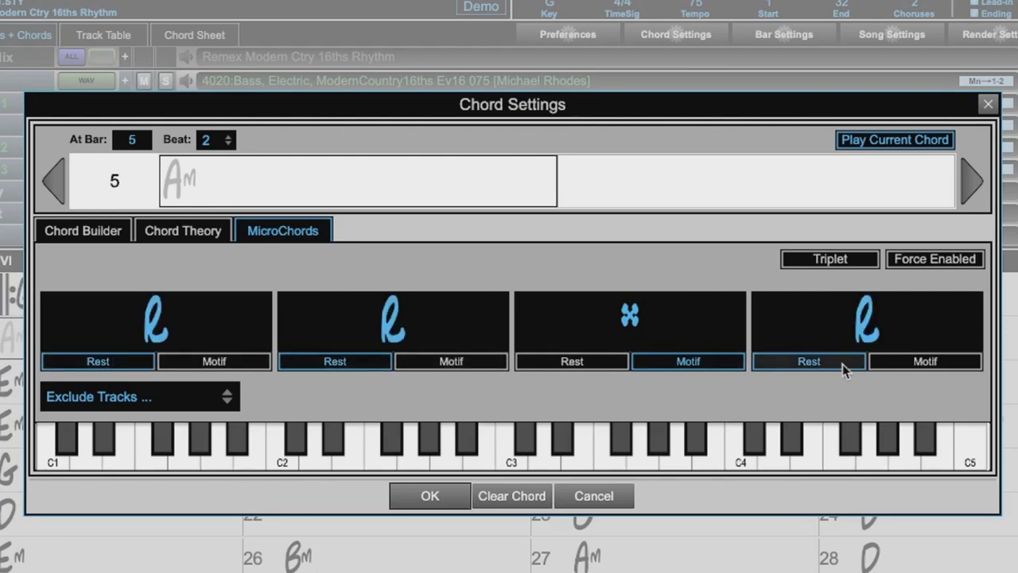
Step: Make beat 3 all rests and beat 4 Motif, Rest, Rest, Rest, then apply the pattern
click(969, 188)
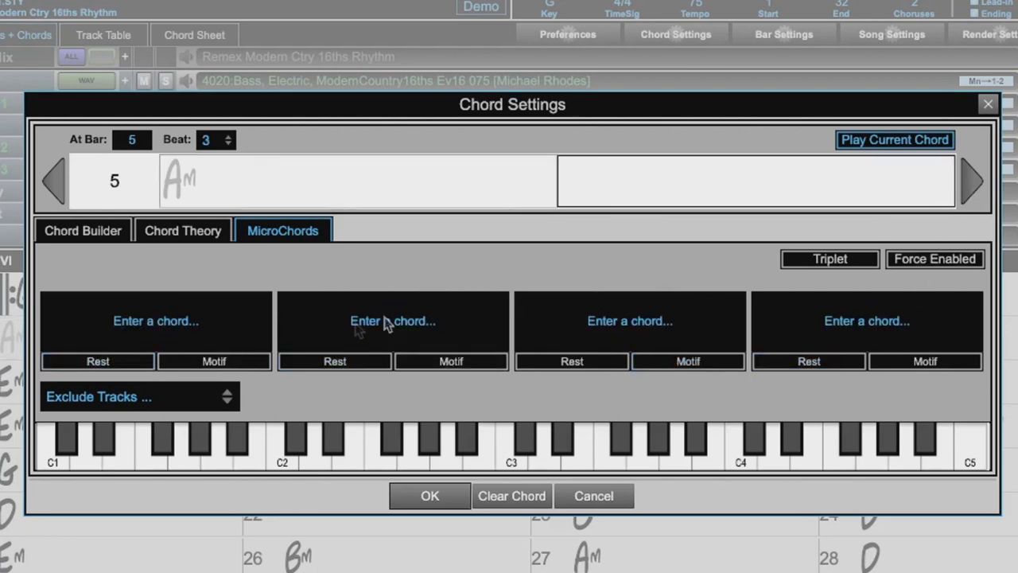
click(103, 362)
click(338, 363)
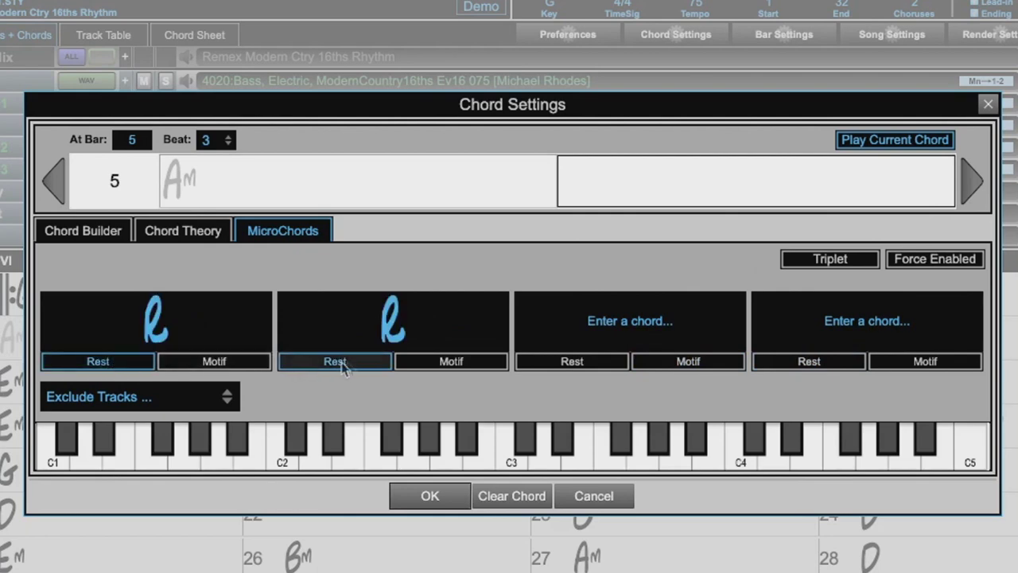
click(578, 367)
click(794, 362)
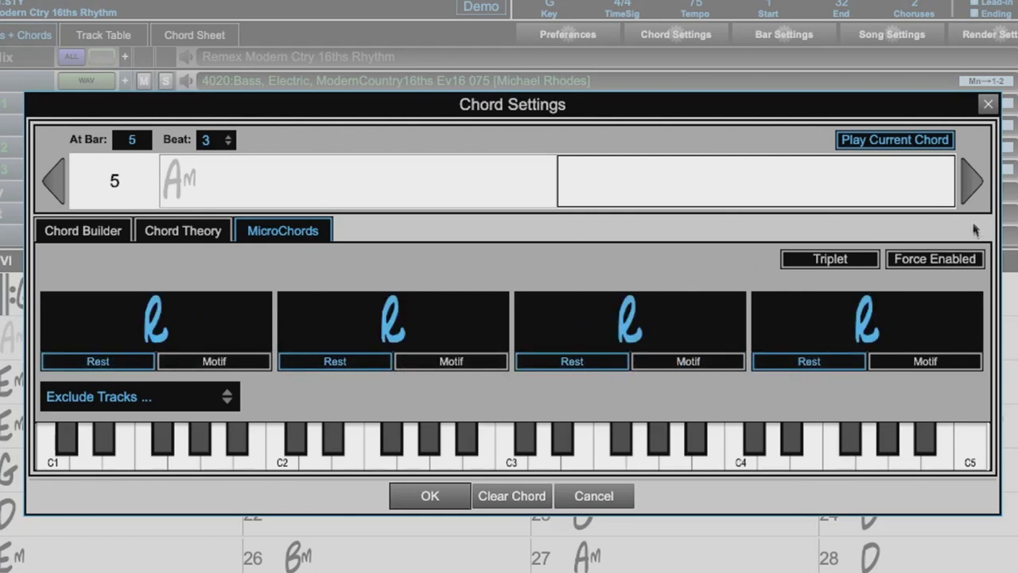
click(969, 177)
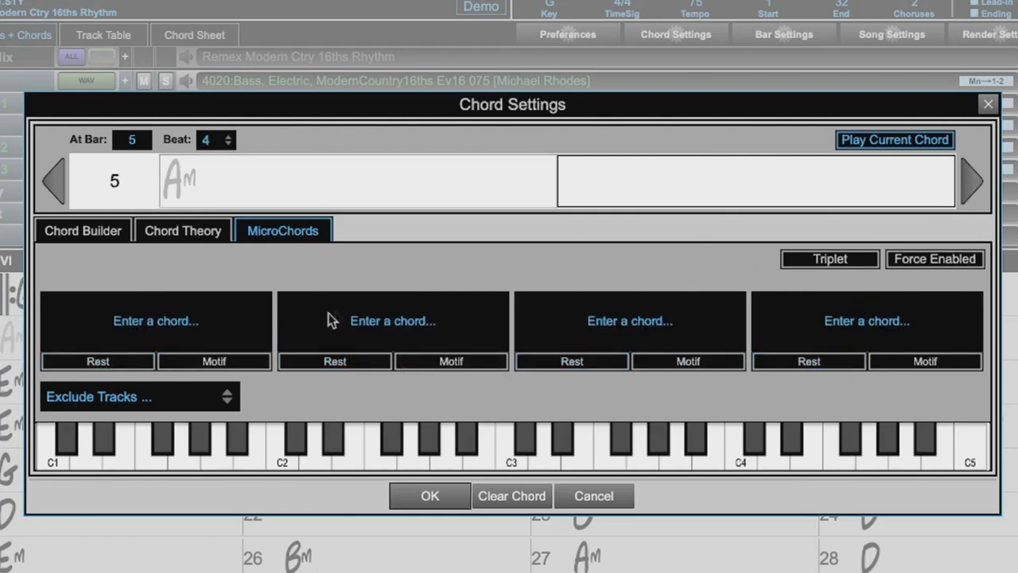
click(109, 359)
click(194, 363)
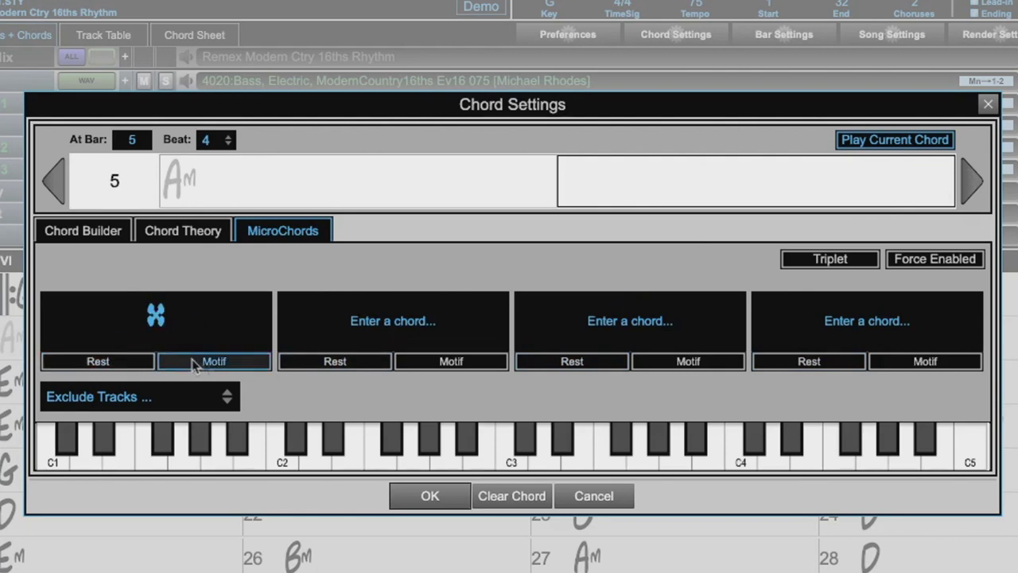
click(344, 363)
click(553, 362)
click(805, 360)
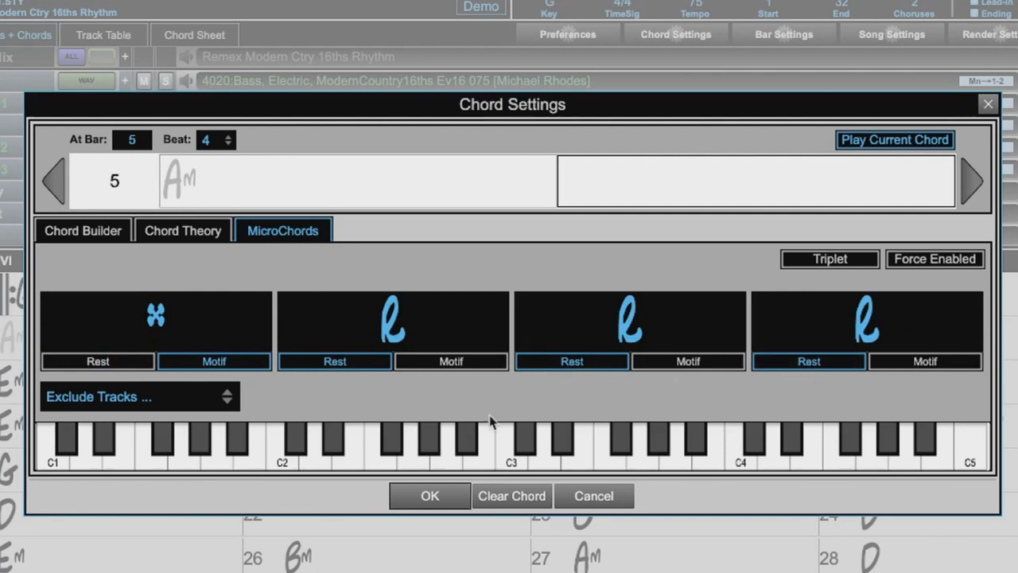
click(466, 447)
click(432, 496)
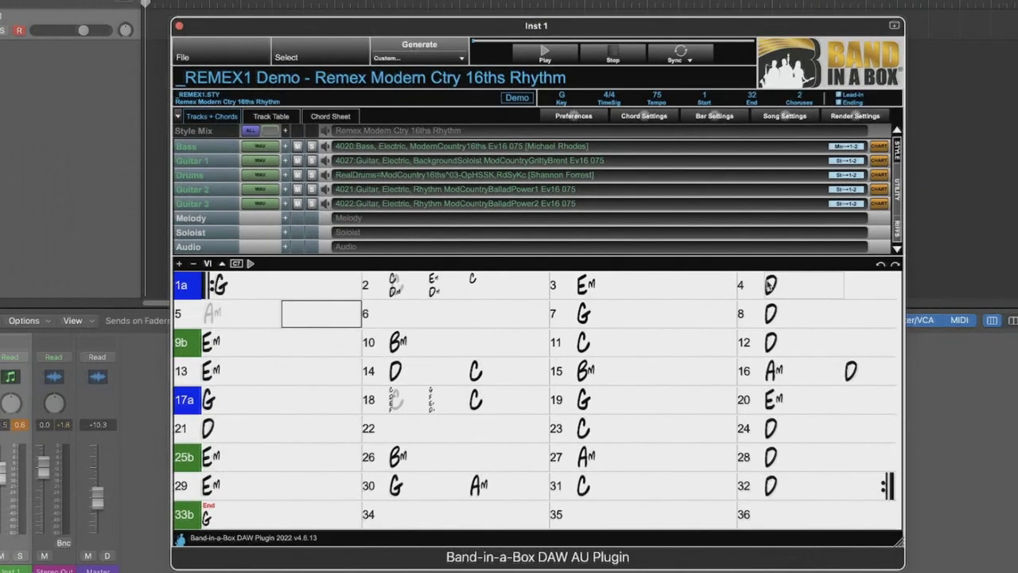
Step: Play from bar 4 to hear the new hits, then select bar 5 for editing again
click(770, 284)
key(space)
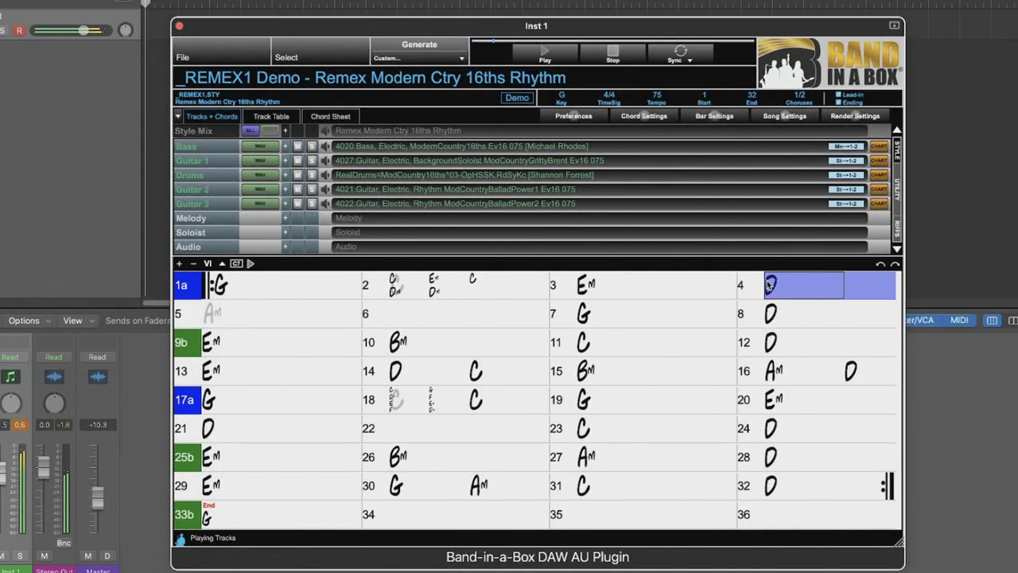
click(250, 327)
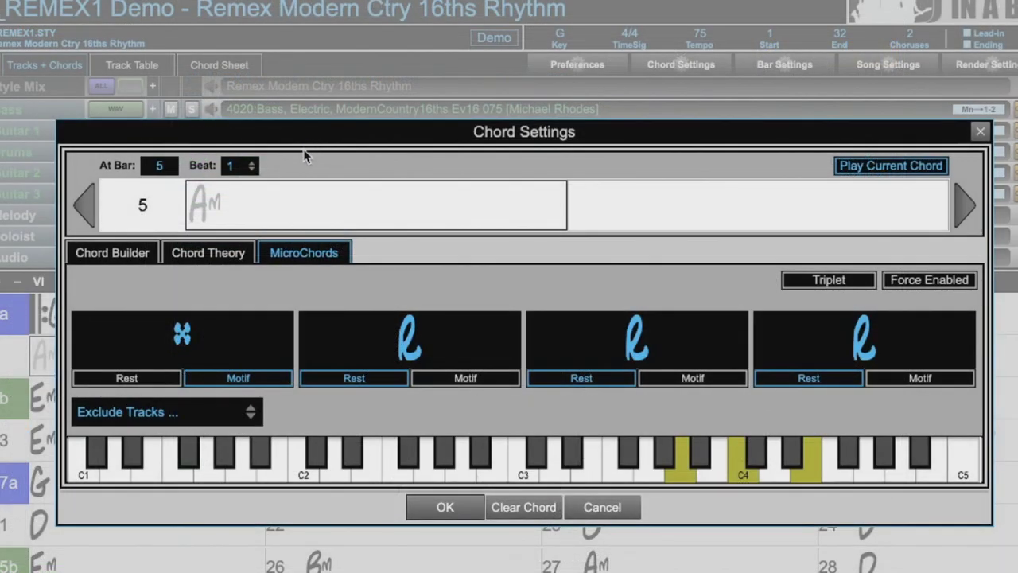
Step: Remove the rests in slots 2–4 of bar 5's beat 4, then play from bar 3
click(253, 165)
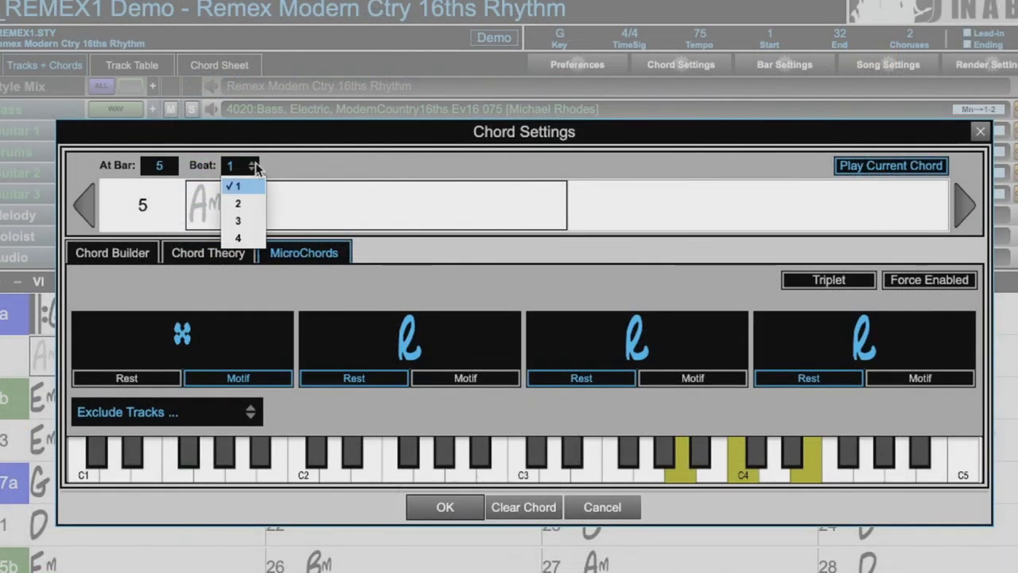
click(239, 237)
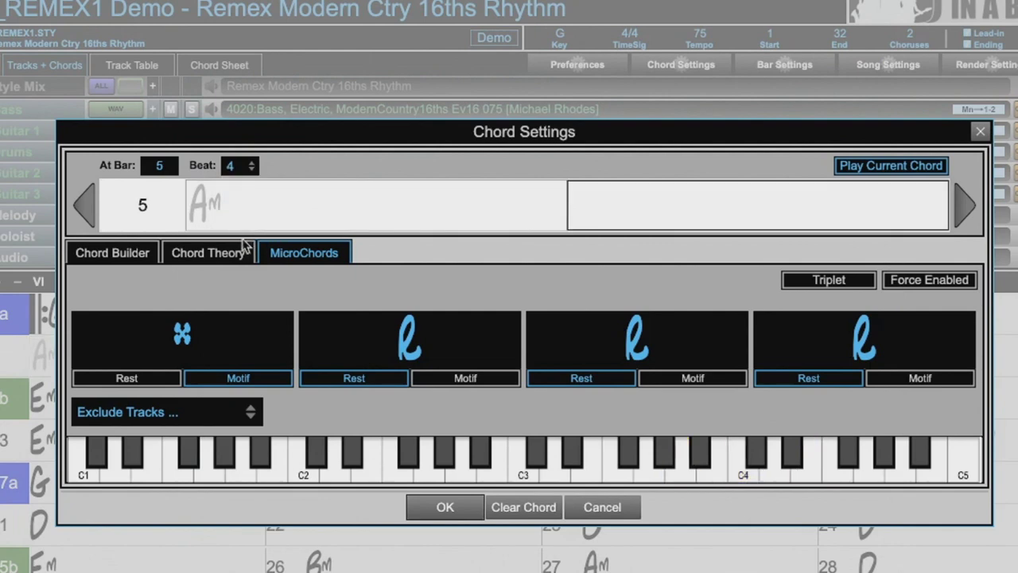
click(396, 378)
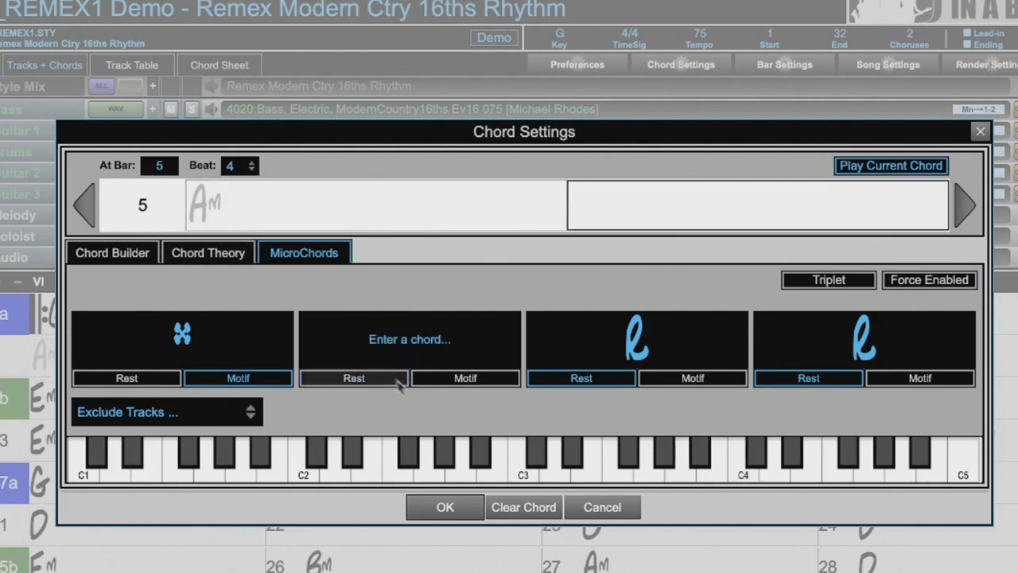
click(571, 380)
click(811, 380)
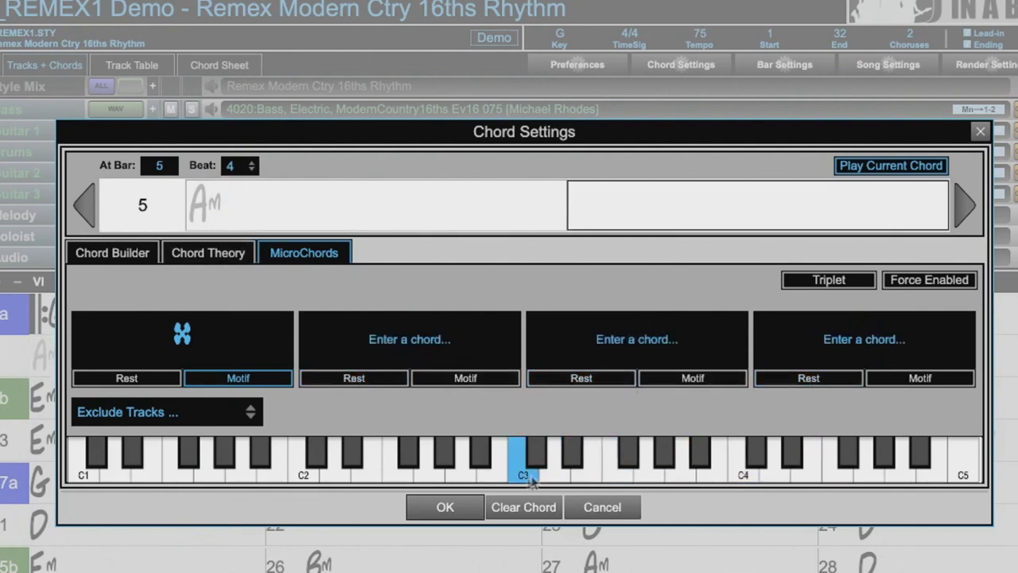
click(471, 509)
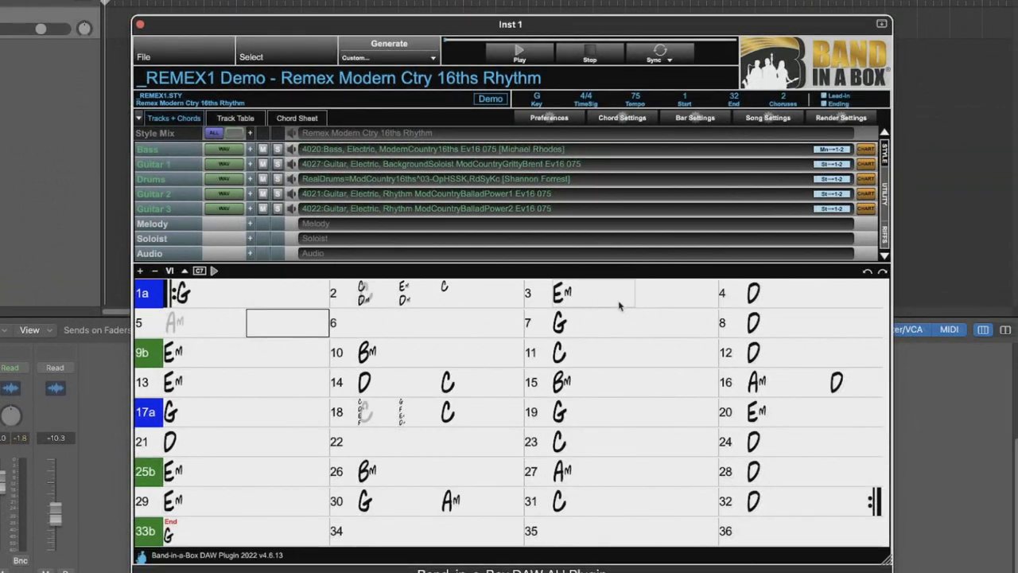
double_click(620, 305)
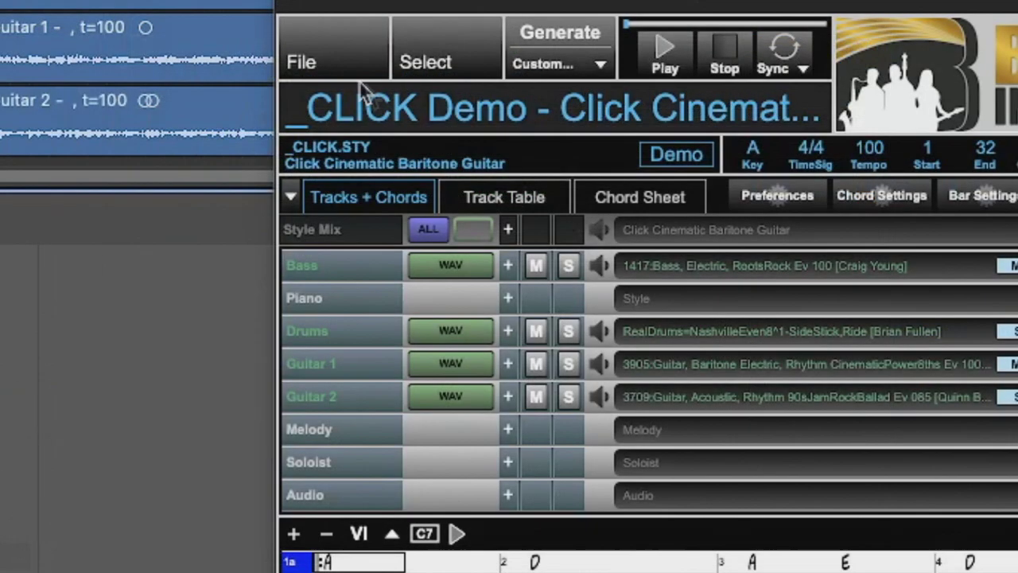
Step: Lower the Guitar 2 track's volume to -2.68 dB, then bring up the VI Chord Display options
click(322, 62)
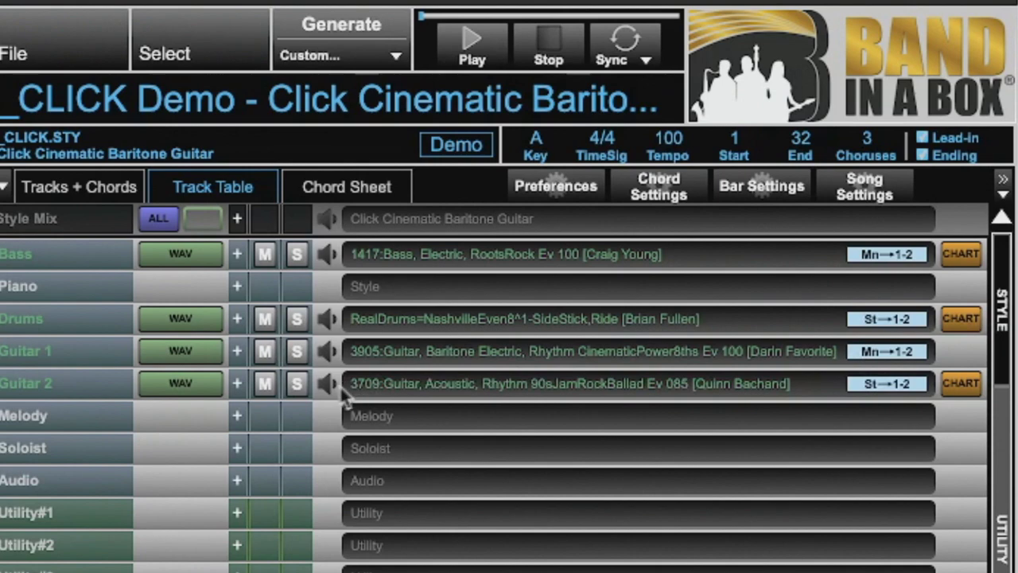
click(331, 385)
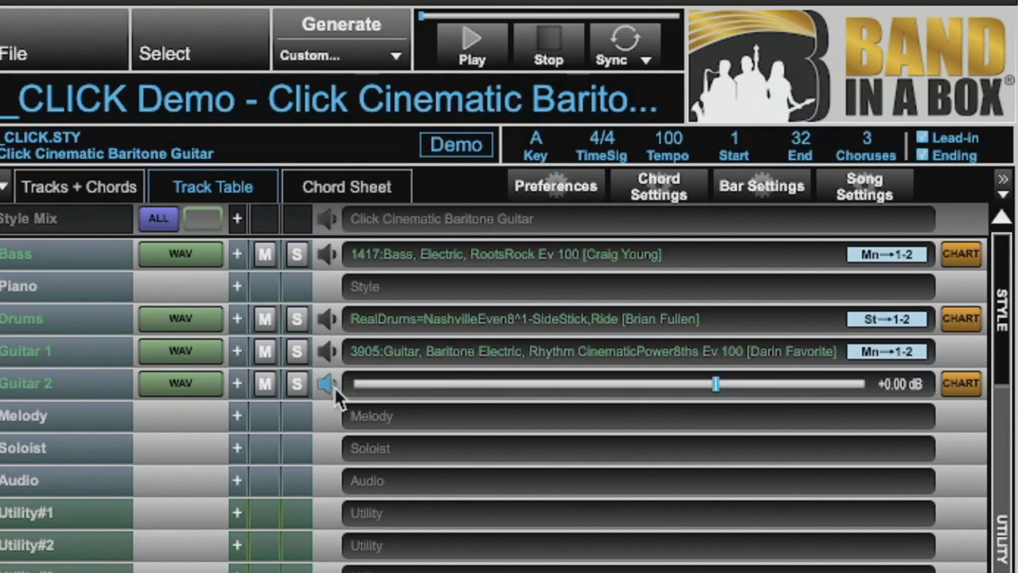
drag(707, 384, 609, 391)
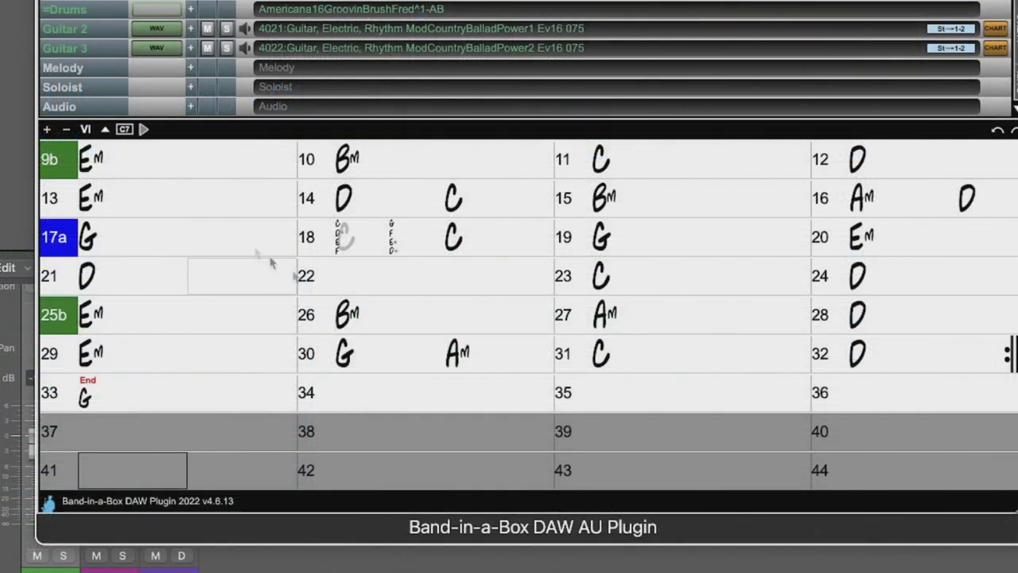
click(85, 129)
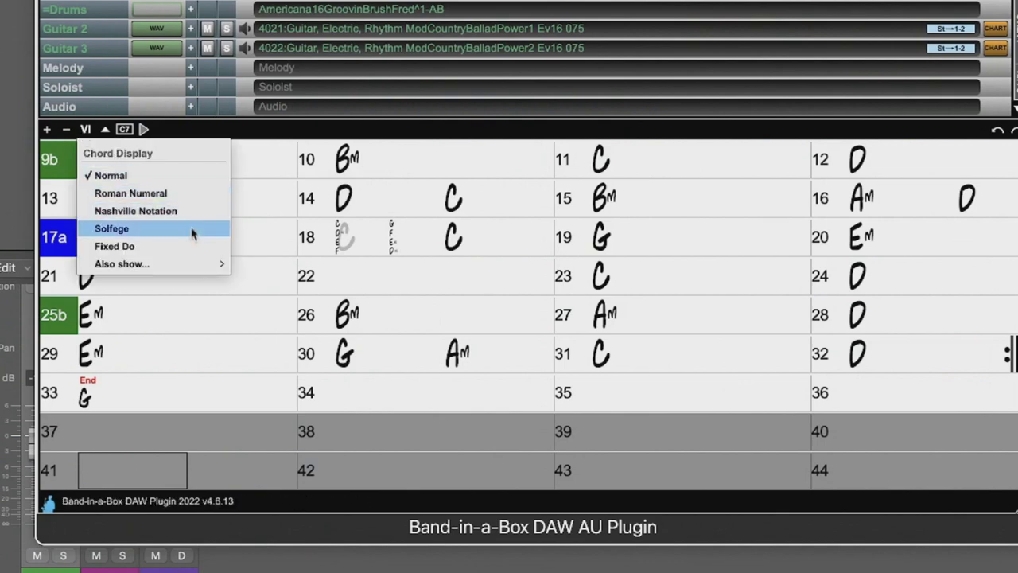
mouse_move(208, 267)
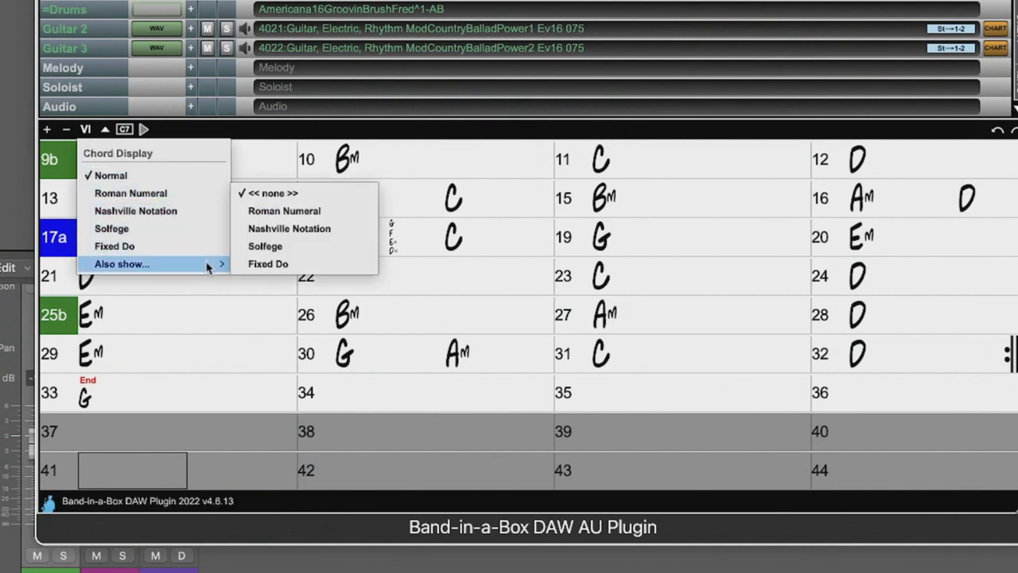